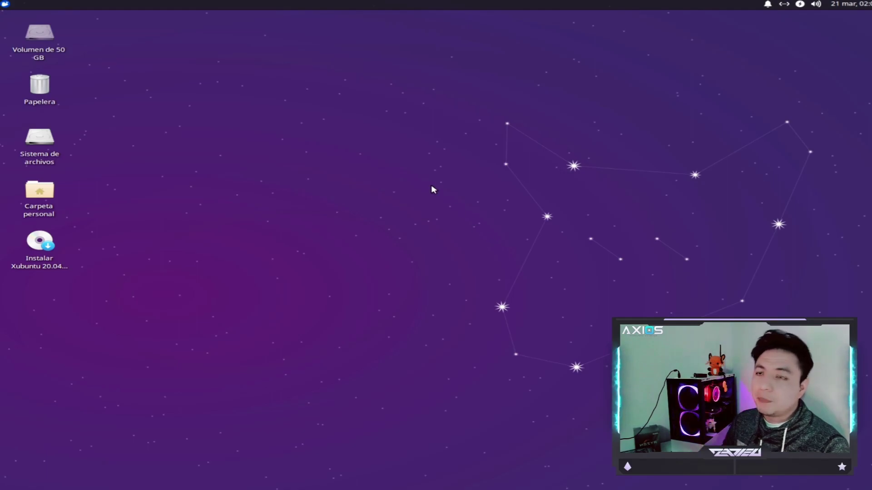
Step: Browse the applications listed in the Accesorios and Configuración categories
{"action": "left_click", "coordinate": [5, 4]}
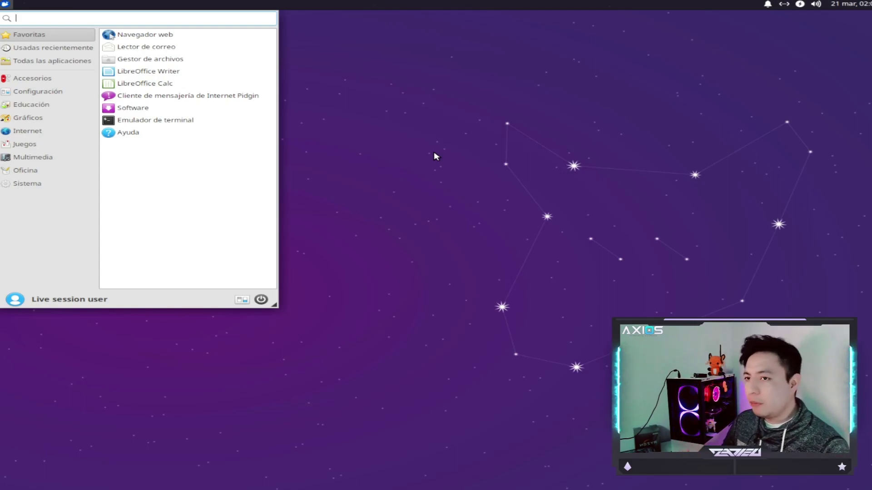
{"action": "left_click", "coordinate": [23, 81]}
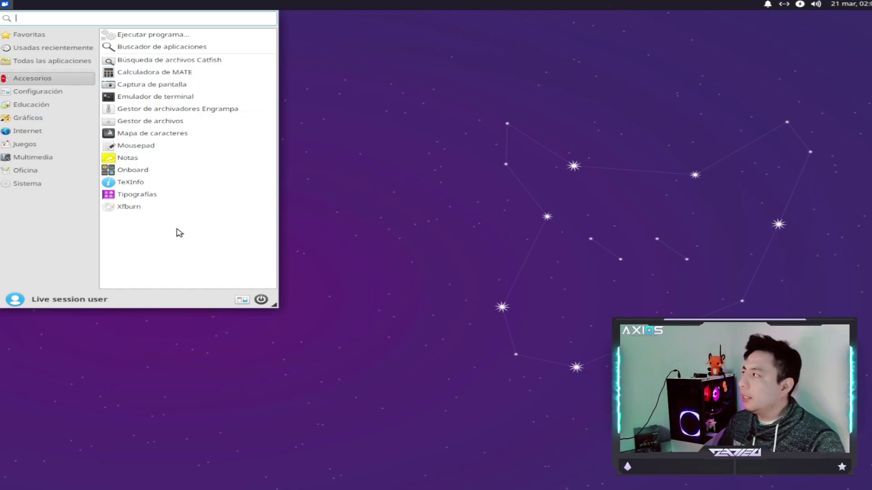
{"action": "left_click", "coordinate": [46, 91]}
{"action": "scroll", "coordinate": [156, 131], "scroll_direction": "down", "scroll_amount": 5}
{"action": "scroll", "coordinate": [155, 131], "scroll_direction": "up", "scroll_amount": 5}
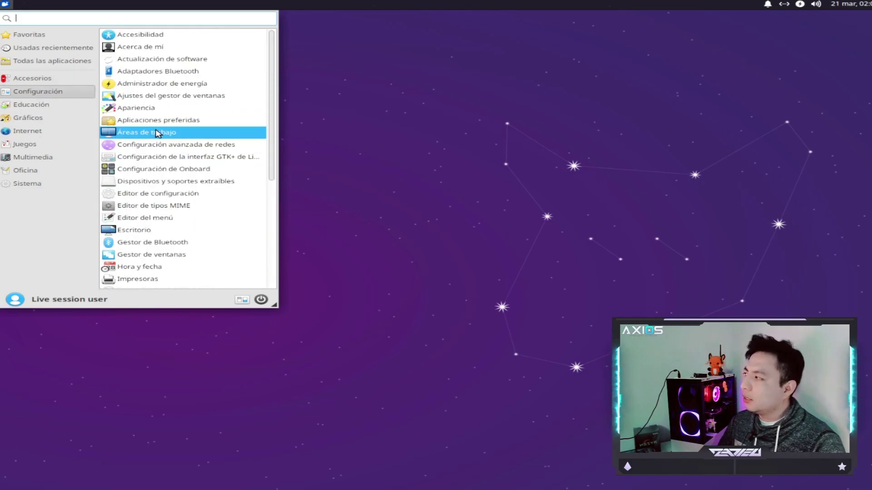
Step: Launch Xfburn from the accessories, move its window toward the middle of the desktop to view it, and close it
{"action": "left_click", "coordinate": [78, 82]}
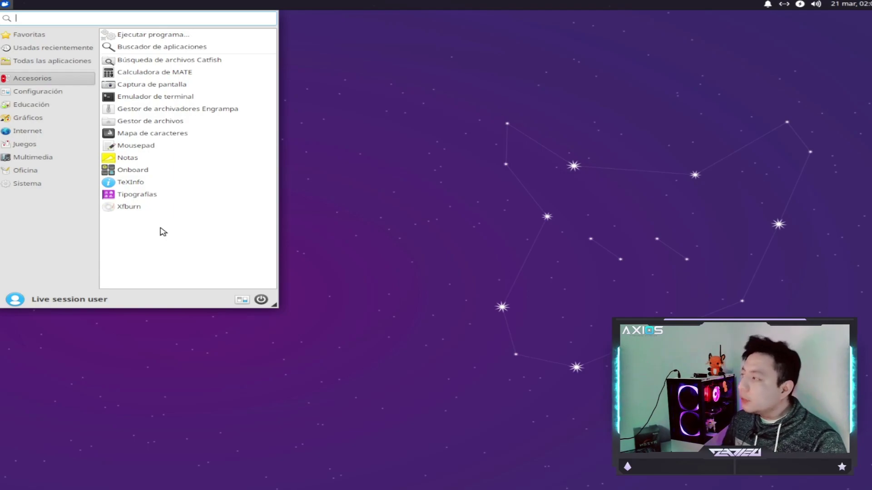
{"action": "left_click", "coordinate": [129, 207]}
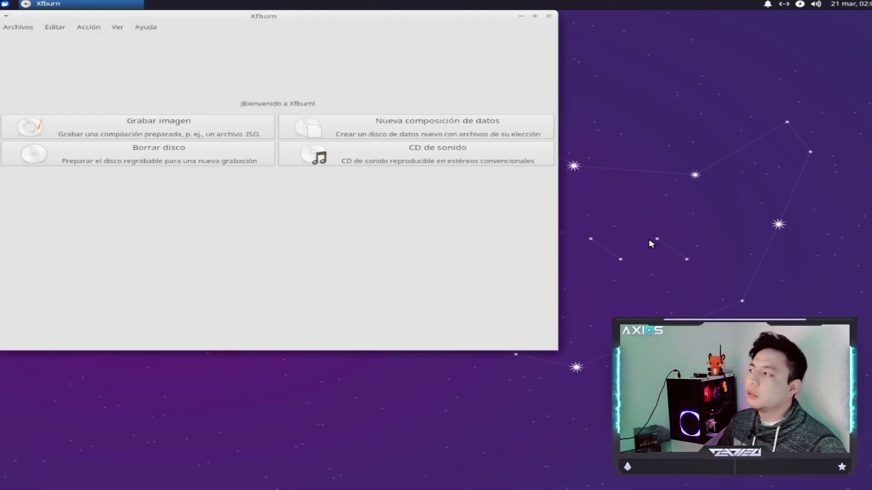
{"action": "left_click_drag", "start_coordinate": [375, 18], "coordinate": [550, 66]}
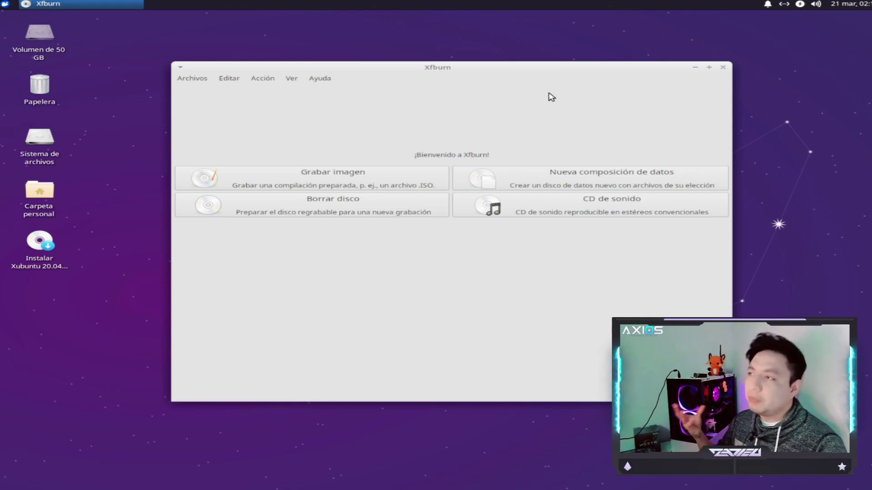
{"action": "left_click", "coordinate": [723, 68]}
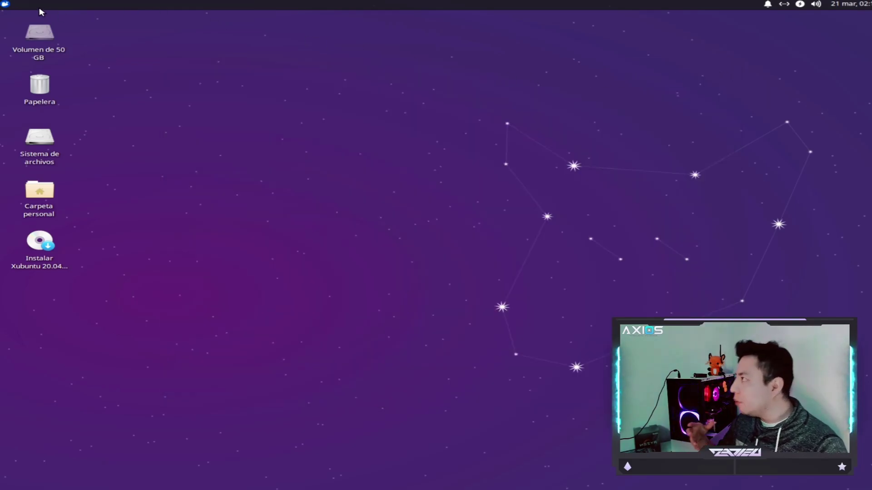
Step: Launch the Mousepad text editor from the accessories, view its blank document window, and close it
{"action": "left_click", "coordinate": [5, 4]}
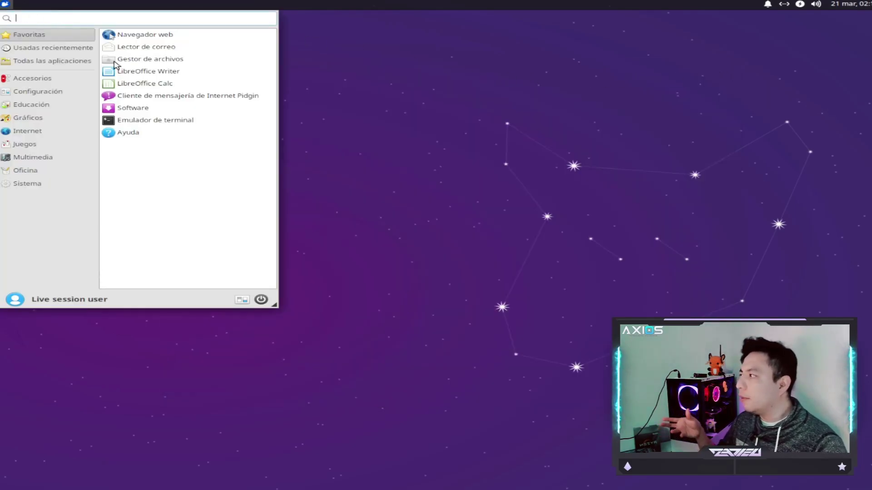
{"action": "left_click", "coordinate": [76, 93]}
{"action": "scroll", "coordinate": [162, 133], "scroll_direction": "down", "scroll_amount": 5}
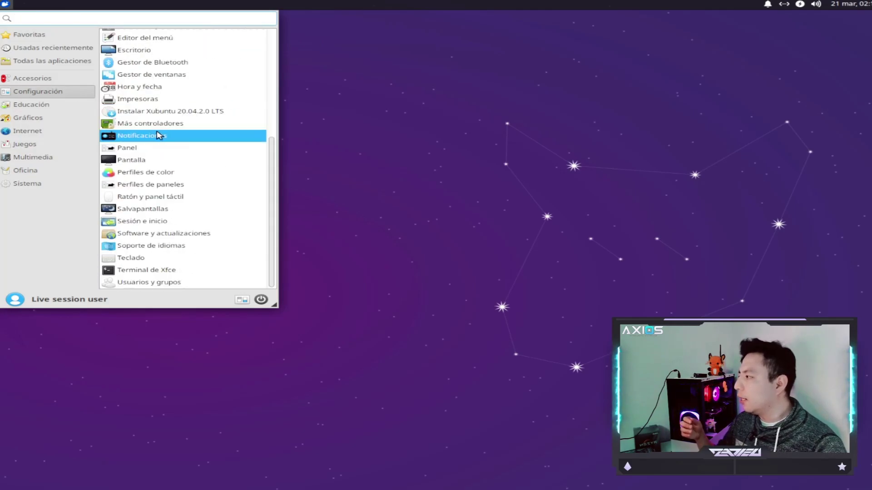
{"action": "left_click", "coordinate": [30, 80]}
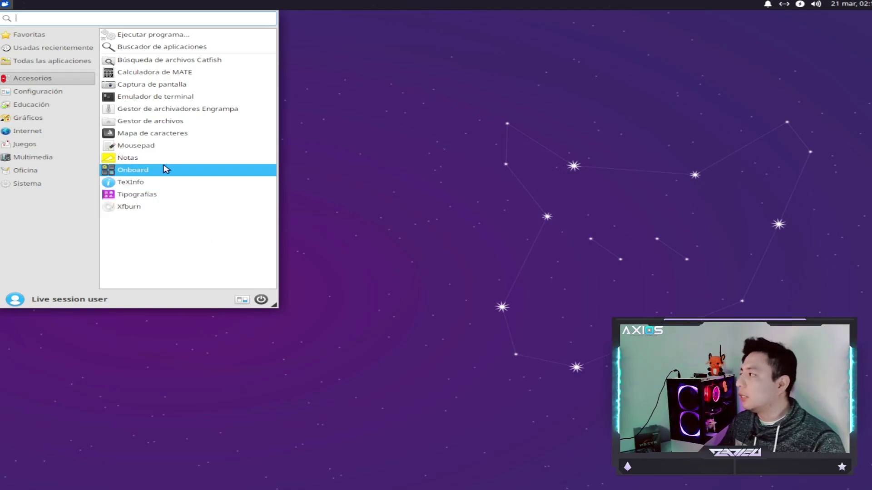
{"action": "left_click", "coordinate": [160, 150]}
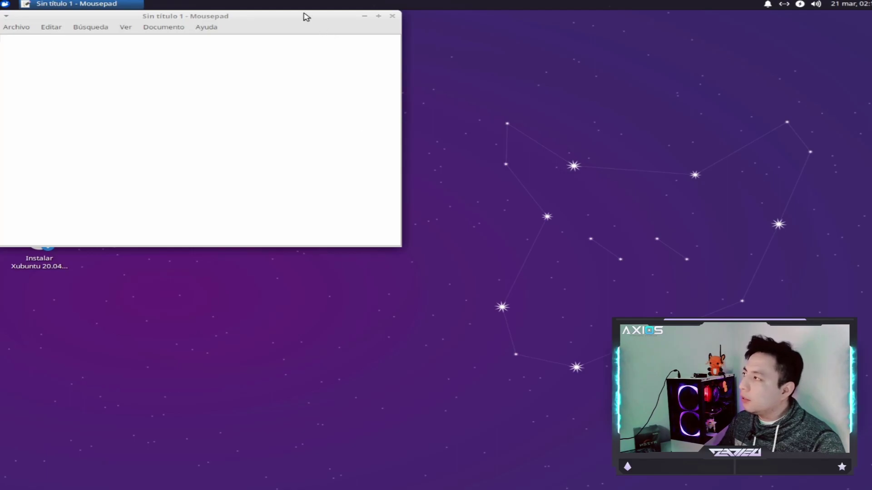
{"action": "left_click_drag", "start_coordinate": [304, 15], "coordinate": [560, 68]}
{"action": "left_click", "coordinate": [650, 71]}
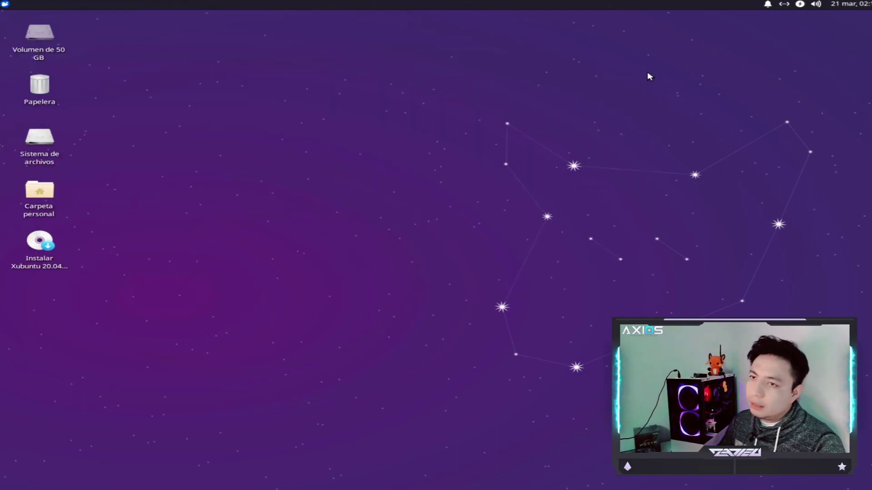
Step: Launch the character map (Mapa de caracteres) and move its window toward the middle of the desktop
{"action": "left_click", "coordinate": [5, 5]}
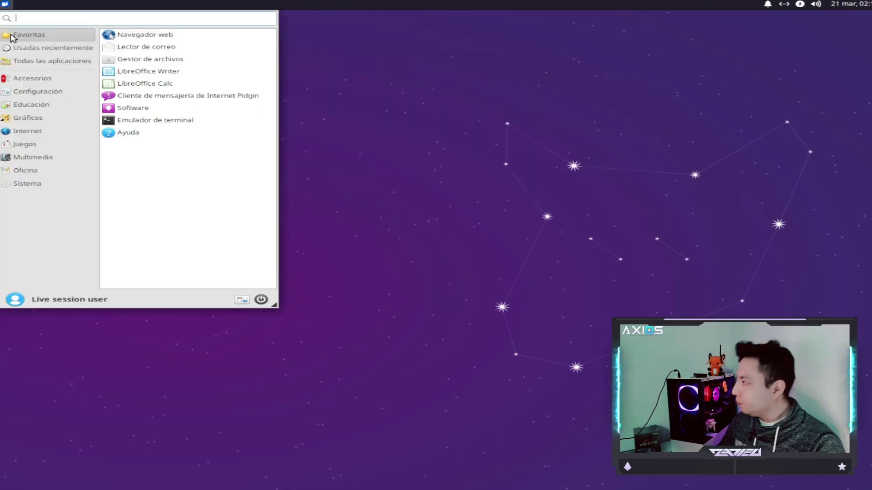
{"action": "left_click", "coordinate": [35, 79]}
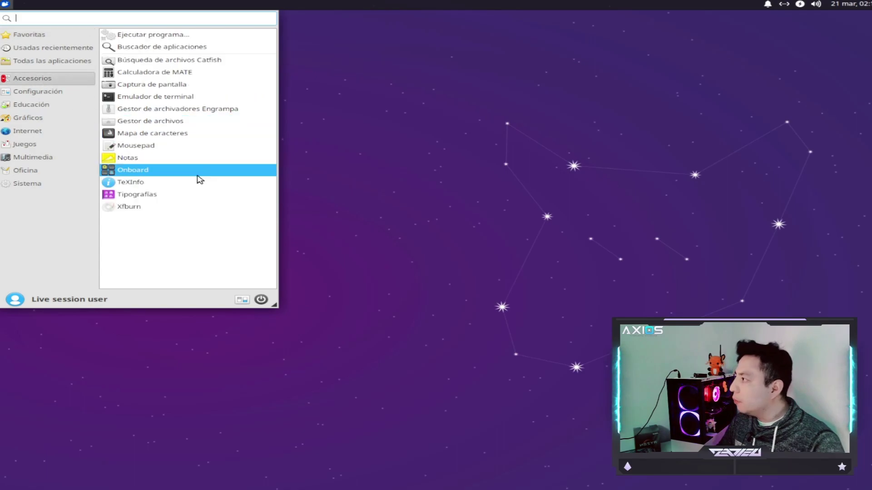
{"action": "left_click", "coordinate": [175, 134]}
{"action": "scroll", "coordinate": [322, 182], "scroll_direction": "down", "scroll_amount": 10}
{"action": "scroll", "coordinate": [325, 173], "scroll_direction": "up", "scroll_amount": 10}
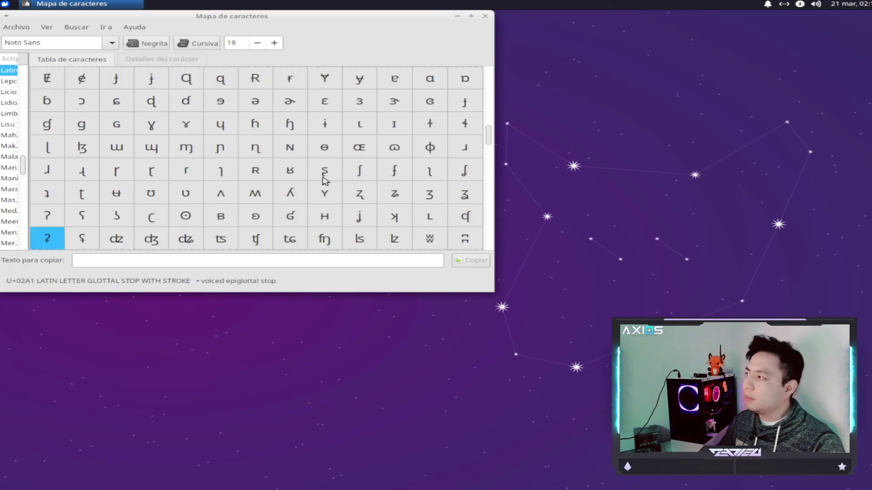
{"action": "left_click_drag", "start_coordinate": [338, 18], "coordinate": [522, 92]}
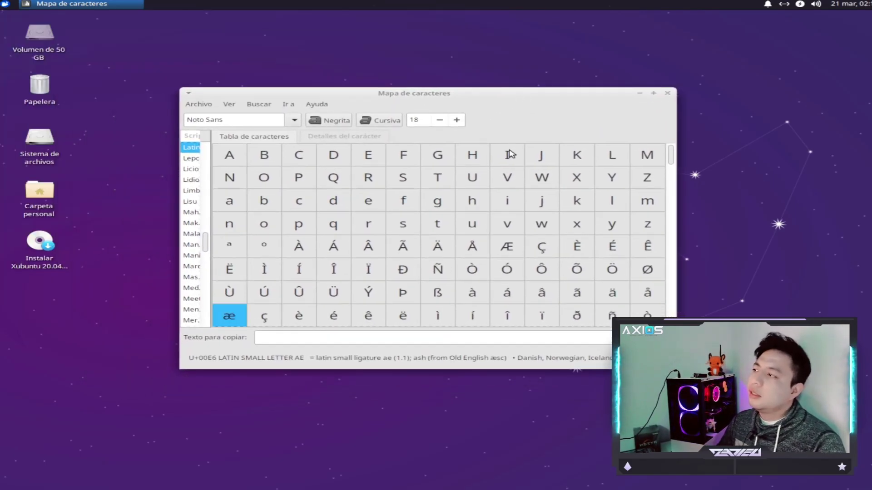
Step: Look through the Latin character table in the character map and close the application
{"action": "scroll", "coordinate": [505, 211], "scroll_direction": "down", "scroll_amount": 15}
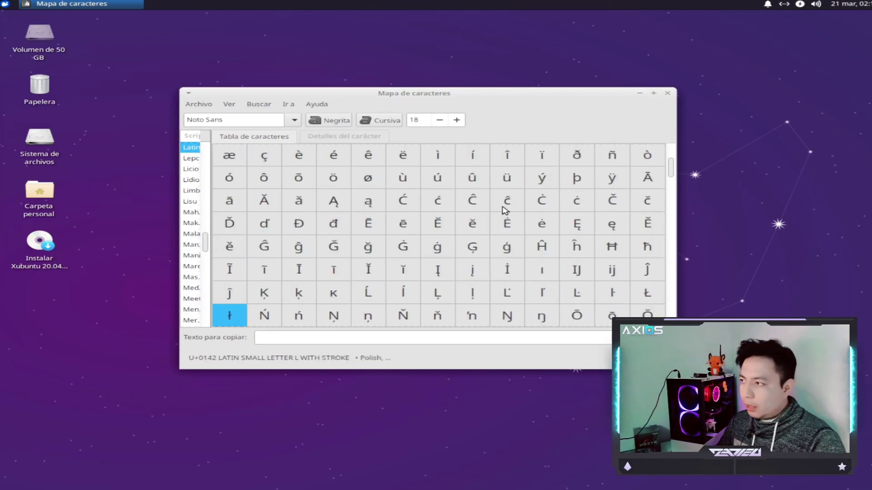
{"action": "scroll", "coordinate": [504, 211], "scroll_direction": "up", "scroll_amount": 3}
{"action": "scroll", "coordinate": [504, 214], "scroll_direction": "down", "scroll_amount": 6}
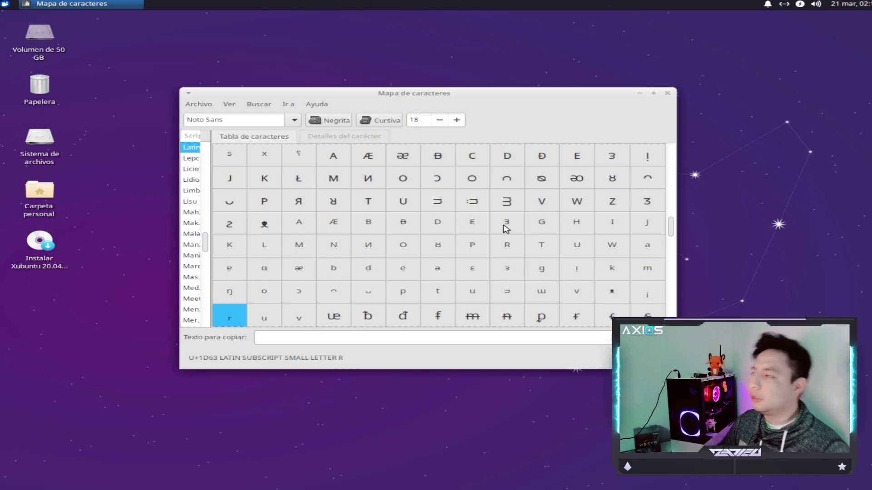
{"action": "scroll", "coordinate": [505, 228], "scroll_direction": "down", "scroll_amount": 10}
{"action": "scroll", "coordinate": [503, 233], "scroll_direction": "up", "scroll_amount": 10}
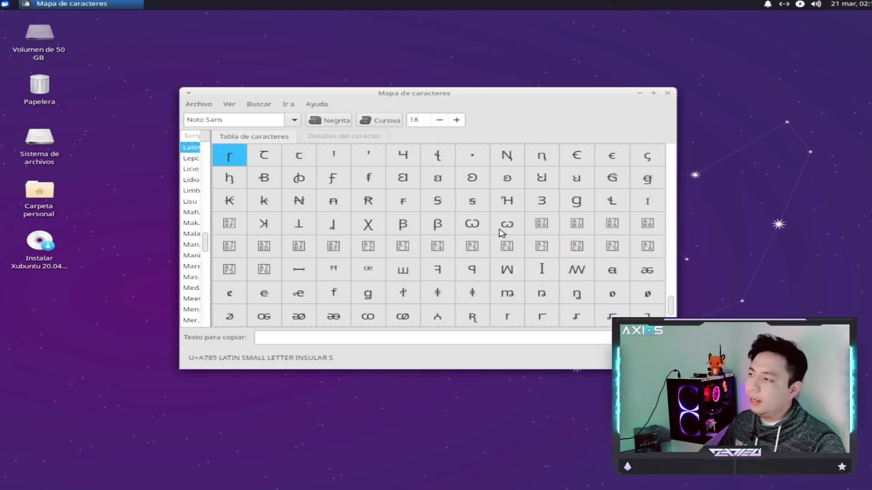
{"action": "left_click", "coordinate": [667, 93]}
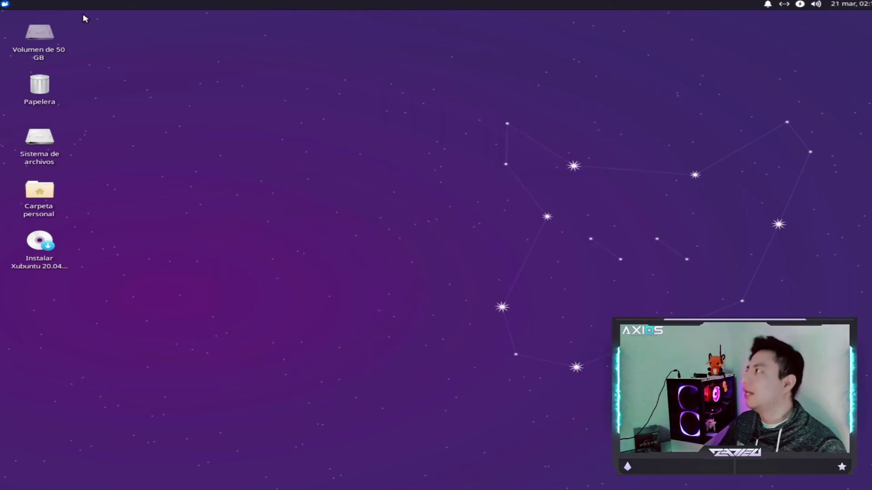
Step: Launch the file manager (Gestor de archivos) and move its window toward the middle of the desktop
{"action": "left_click", "coordinate": [5, 4]}
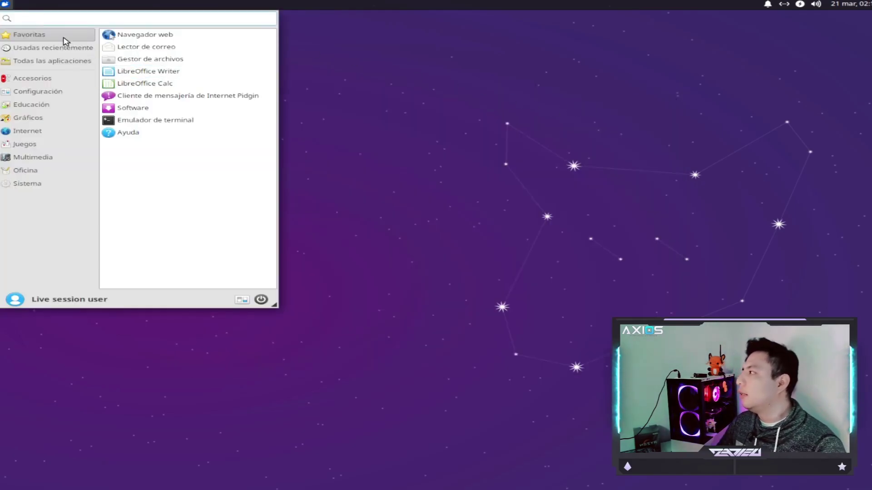
{"action": "left_click", "coordinate": [45, 78]}
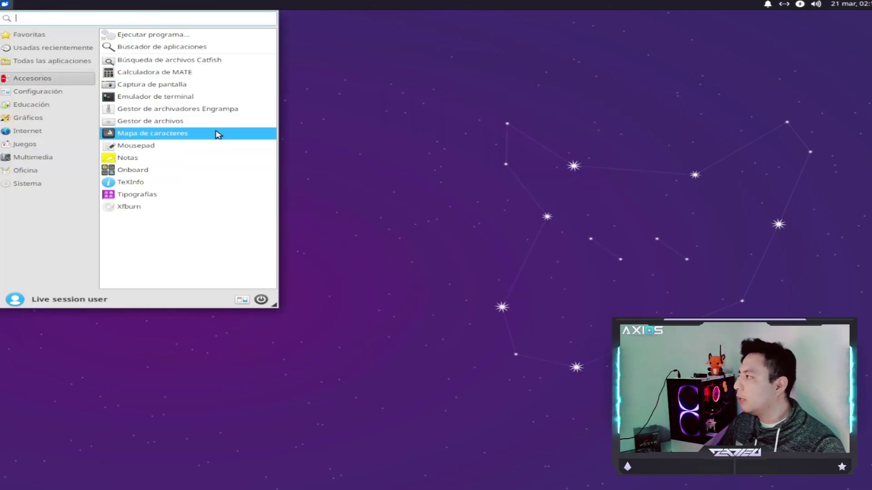
{"action": "left_click", "coordinate": [182, 124]}
{"action": "left_click_drag", "start_coordinate": [291, 20], "coordinate": [563, 116]}
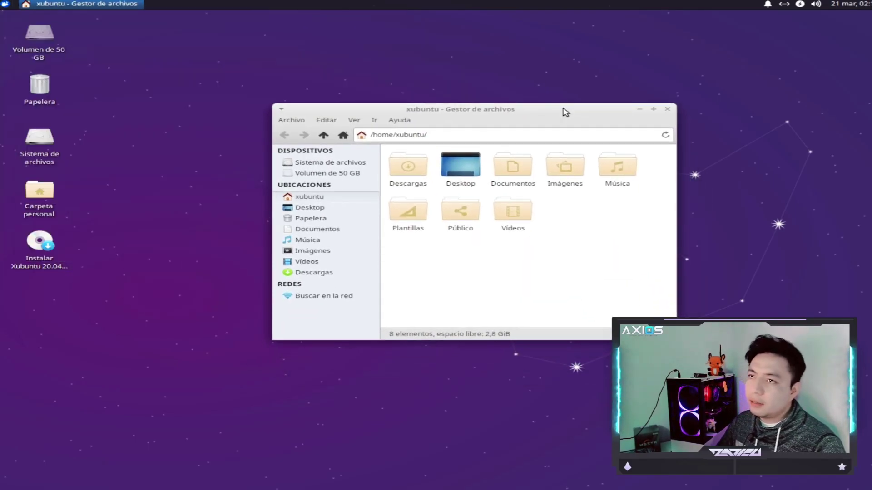
Step: Check the file manager's About information for its name and version, and close the file manager
{"action": "left_click", "coordinate": [397, 121]}
{"action": "left_click", "coordinate": [407, 144]}
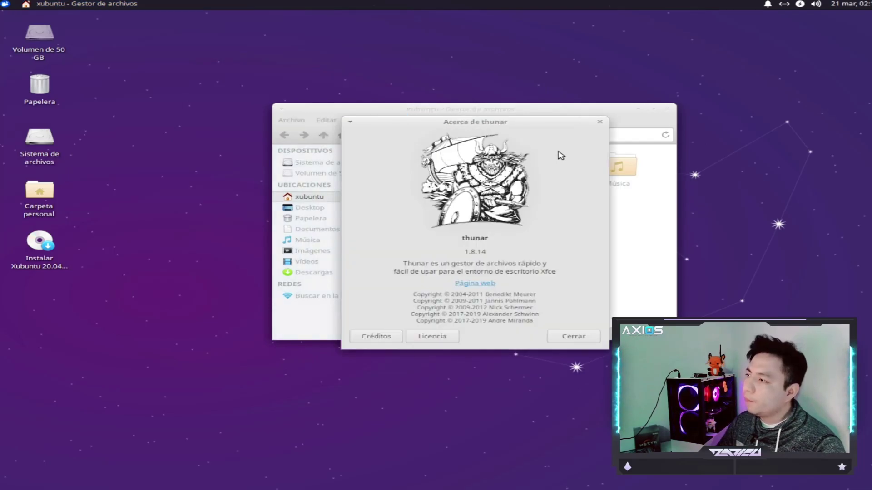
{"action": "left_click", "coordinate": [599, 122]}
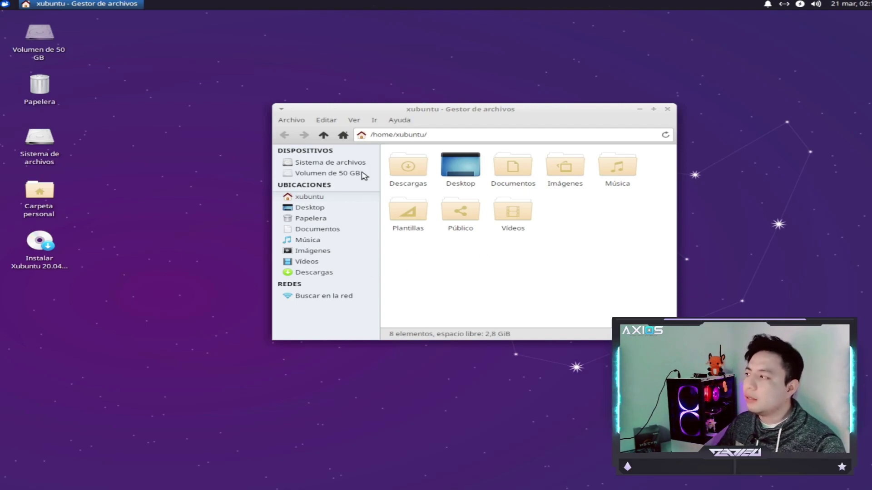
{"action": "left_click", "coordinate": [667, 110]}
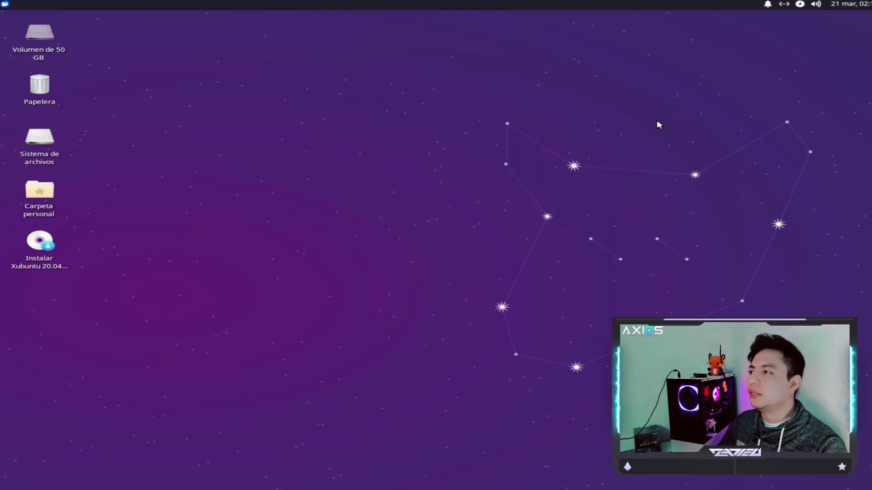
Step: Launch the terminal emulator, check its name and version in the About information, and close it
{"action": "left_click", "coordinate": [6, 4]}
{"action": "left_click", "coordinate": [31, 78]}
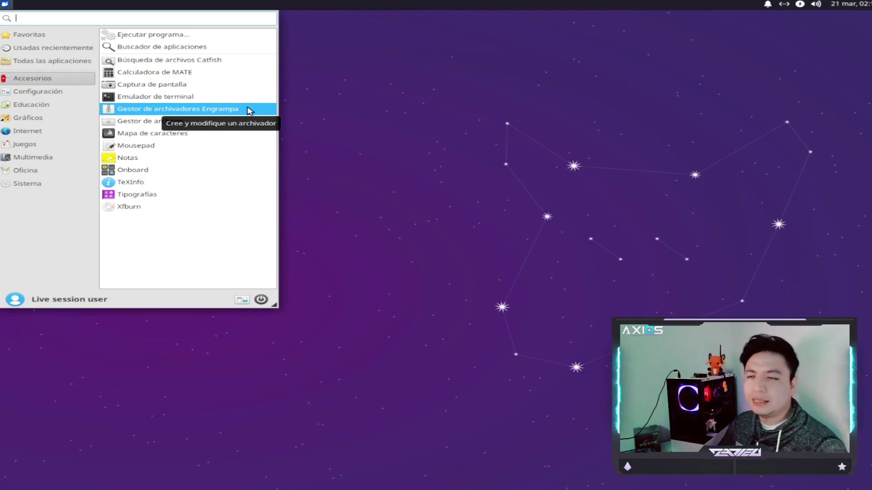
{"action": "left_click", "coordinate": [210, 96]}
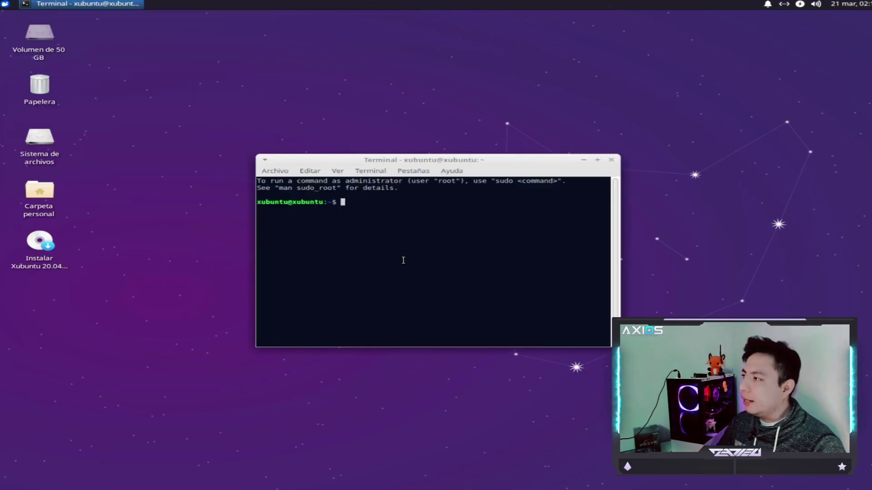
{"action": "left_click", "coordinate": [439, 175]}
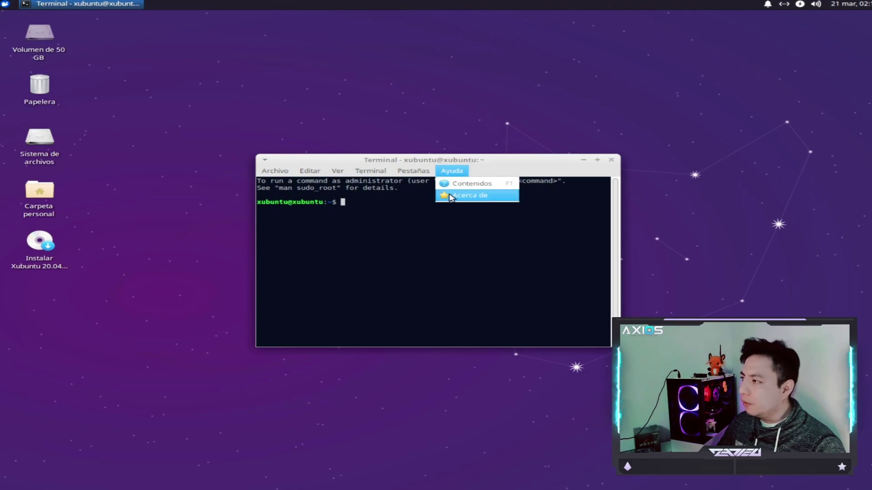
{"action": "left_click", "coordinate": [449, 195]}
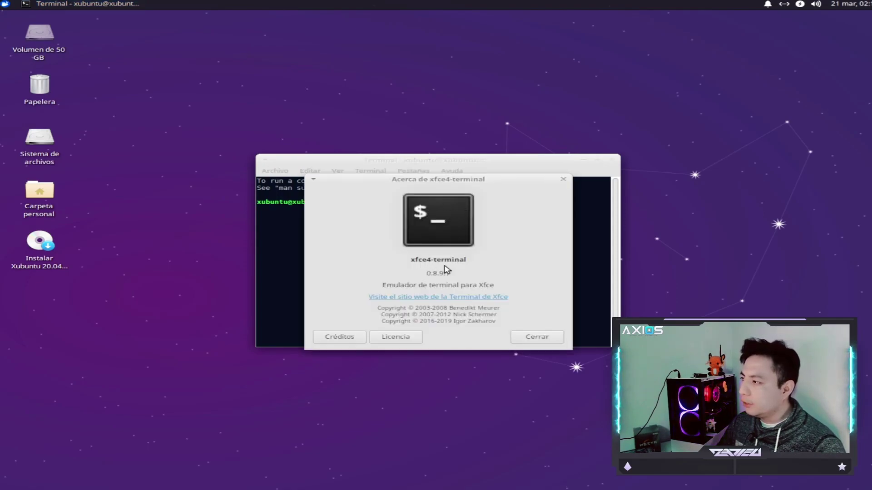
{"action": "left_click", "coordinate": [545, 344]}
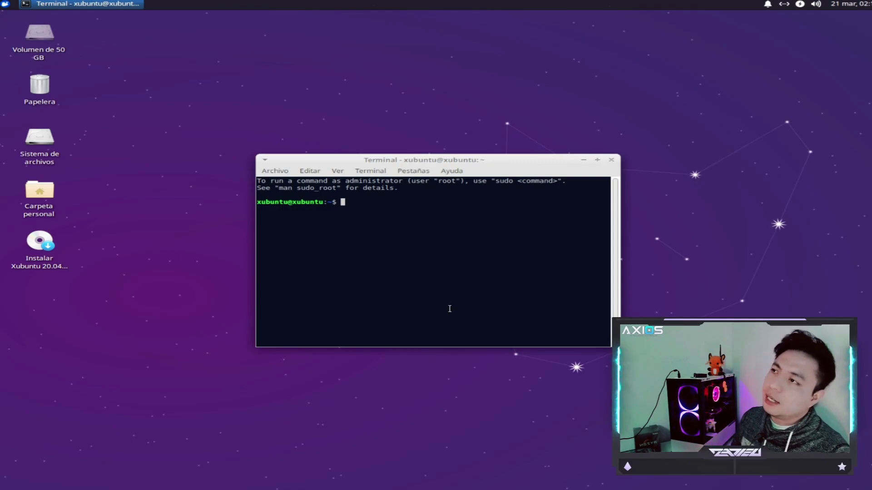
{"action": "left_click", "coordinate": [609, 164]}
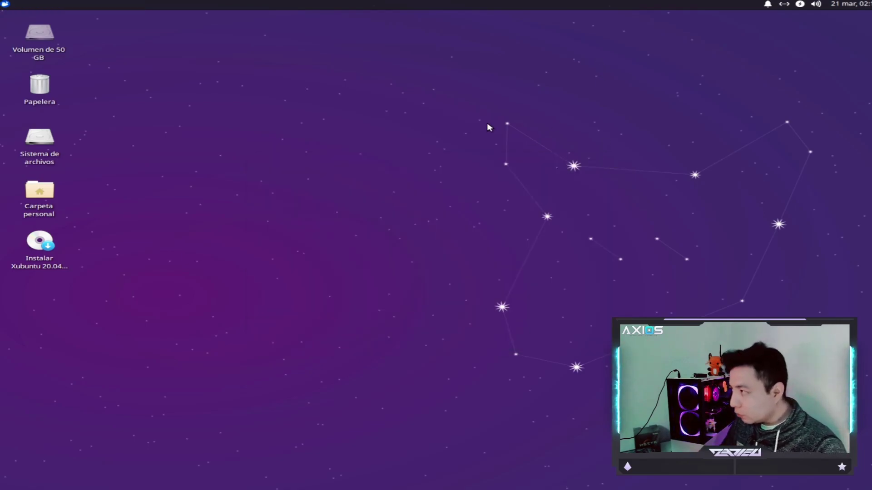
Step: Launch Captura de pantalla and capture the whole screen with an increased capture delay
{"action": "left_click", "coordinate": [6, 5]}
{"action": "left_click", "coordinate": [62, 80]}
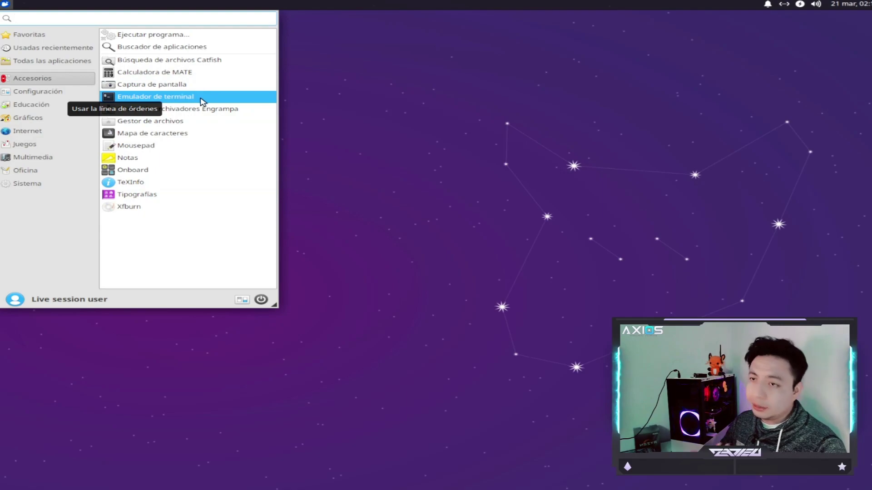
{"action": "left_click", "coordinate": [193, 88]}
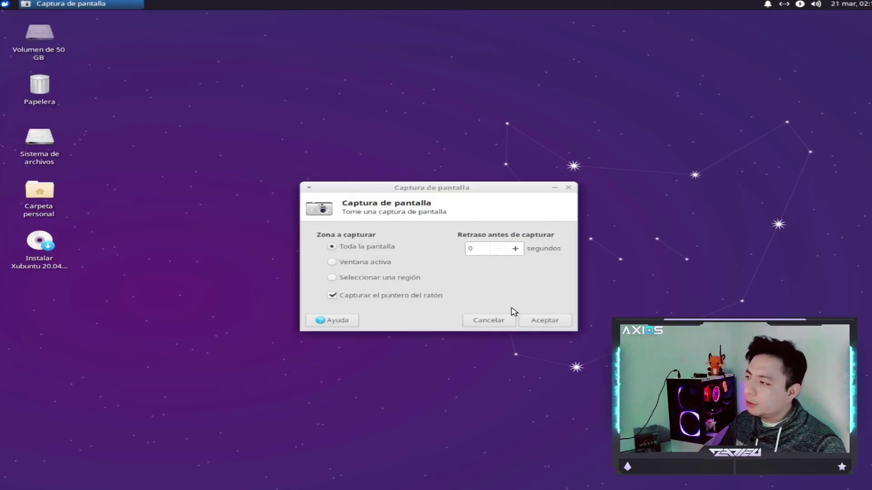
{"action": "left_click", "coordinate": [518, 249]}
{"action": "left_click", "coordinate": [541, 326]}
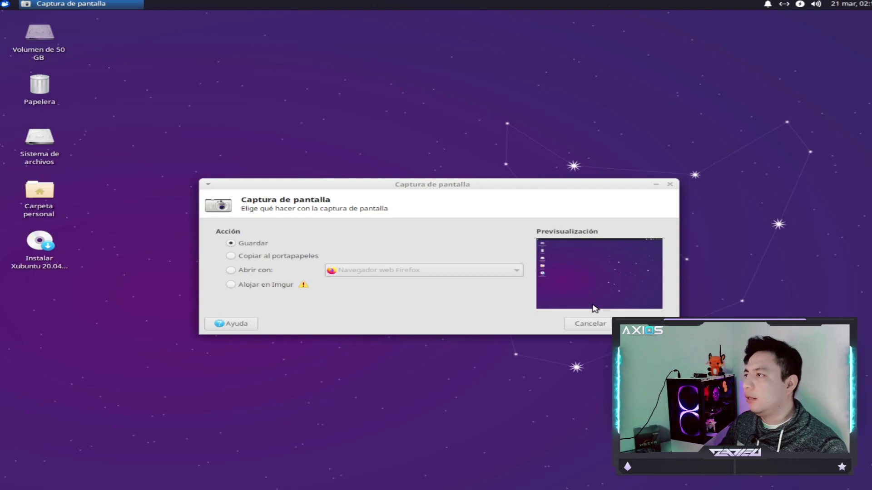
Step: Dismiss the pending screenshot without saving it, and launch Calculadora de MATE from the accessories
{"action": "left_click", "coordinate": [670, 184]}
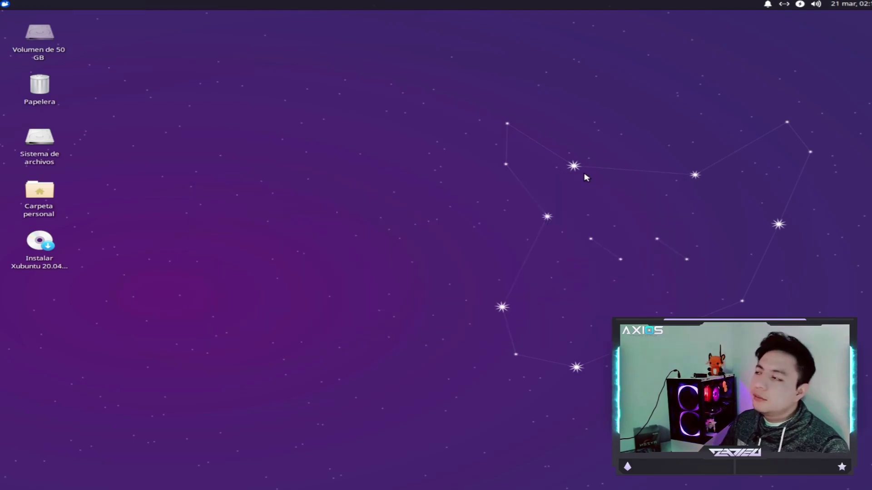
{"action": "left_click", "coordinate": [5, 5]}
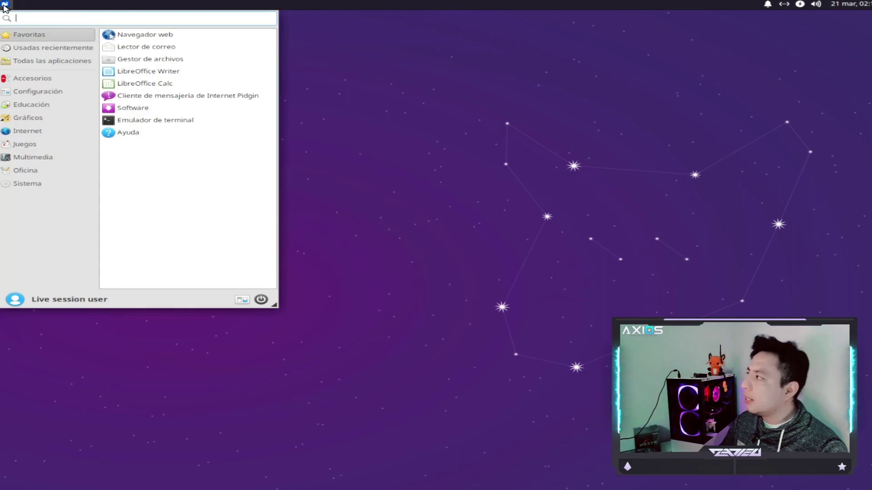
{"action": "left_click", "coordinate": [68, 78]}
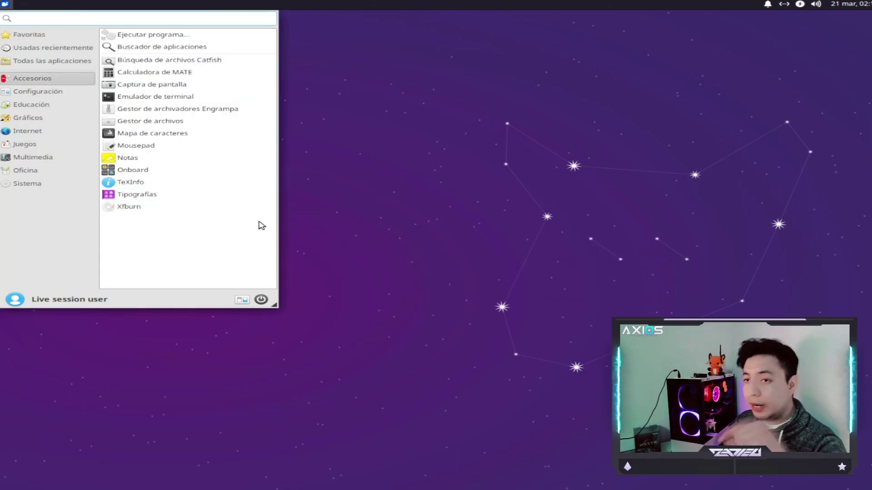
{"action": "left_click", "coordinate": [194, 78]}
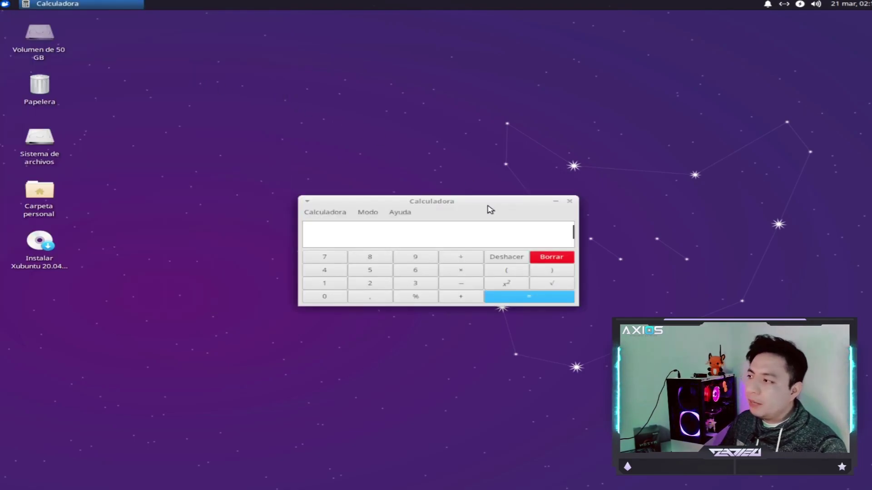
Step: Check the calculator's name and version in its About information, and close the calculator
{"action": "left_click", "coordinate": [408, 212]}
{"action": "left_click", "coordinate": [415, 240]}
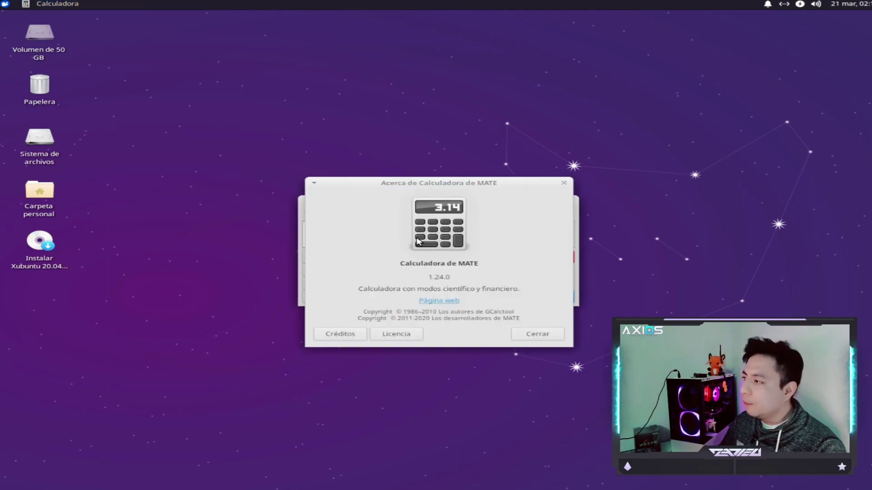
{"action": "left_click", "coordinate": [550, 338]}
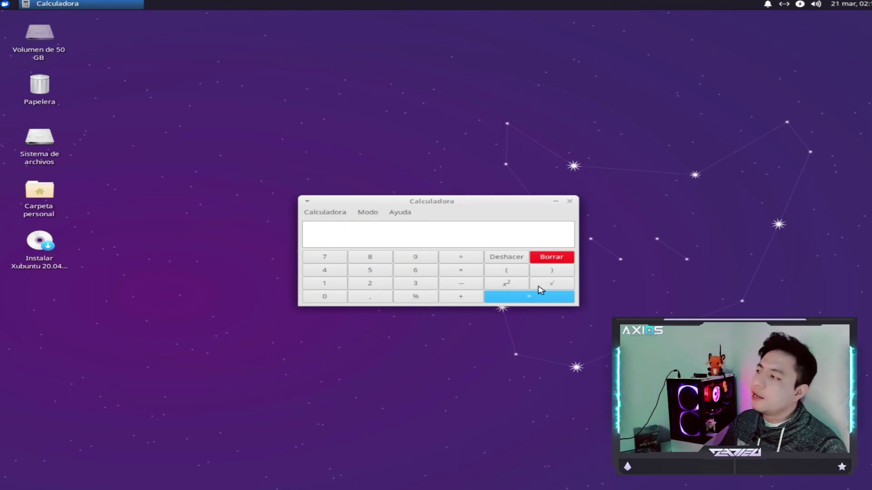
{"action": "left_click", "coordinate": [571, 202]}
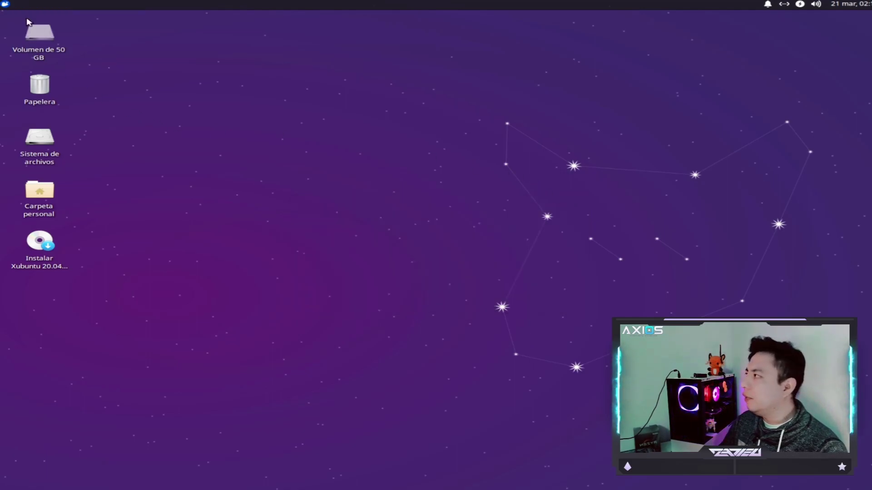
Step: Launch Buscador de aplicaciones from the accessories
{"action": "left_click", "coordinate": [6, 4]}
{"action": "left_click", "coordinate": [64, 78]}
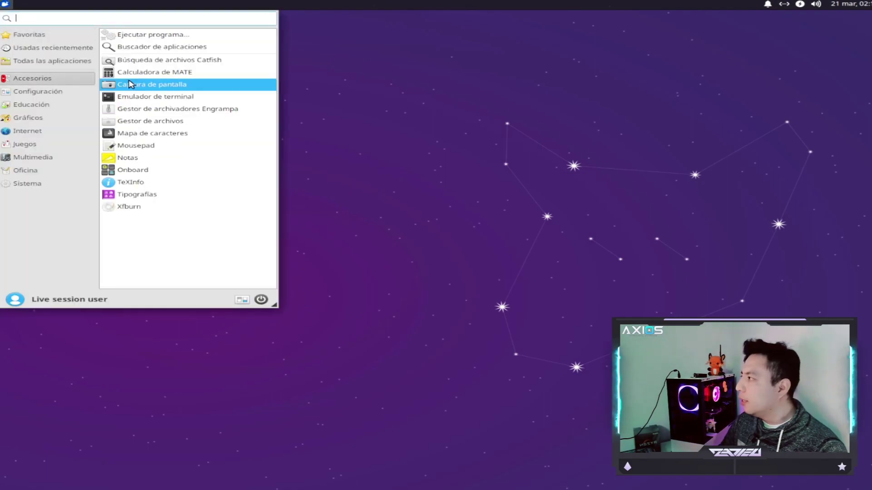
{"action": "left_click", "coordinate": [175, 50]}
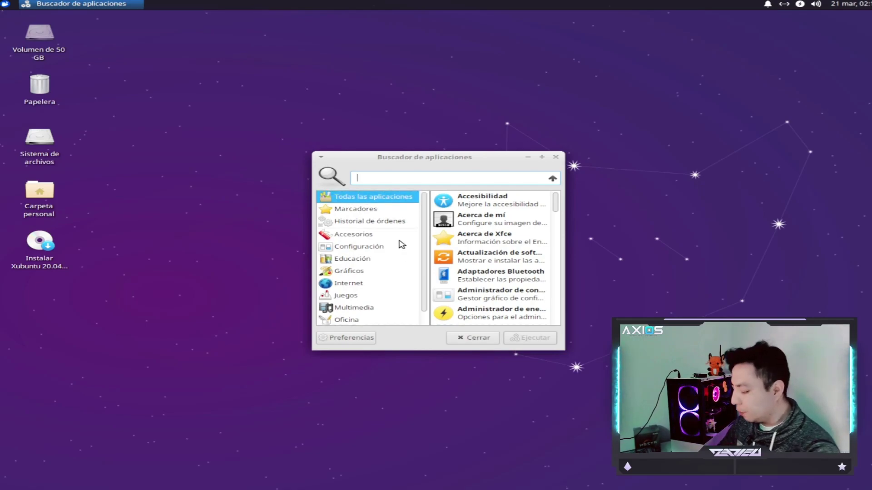
{"action": "type", "text": "lire"}
{"action": "key", "text": "Down"}
{"action": "key", "text": "Down"}
{"action": "key", "text": "Down"}
{"action": "key", "text": "Down"}
{"action": "key", "text": "Up"}
{"action": "key", "text": "Up"}
{"action": "key", "text": "Up"}
{"action": "key", "text": "Up"}
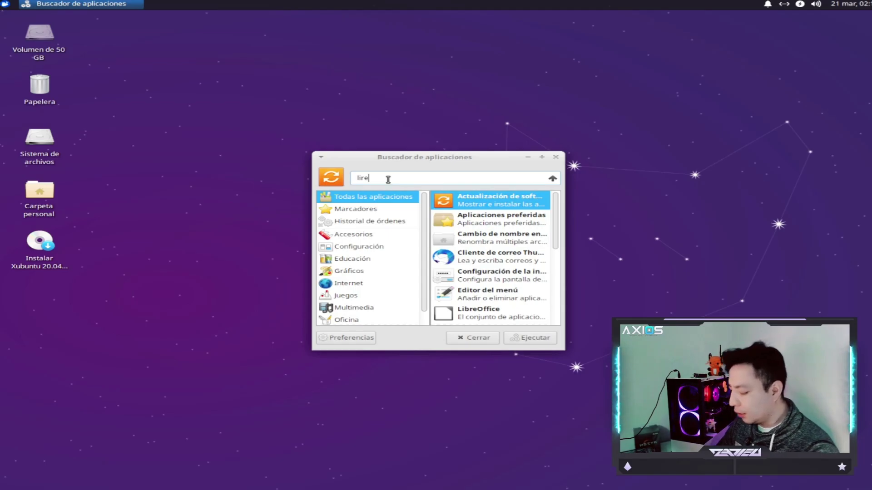
{"action": "key", "text": "BackSpace"}
{"action": "key", "text": "BackSpace"}
{"action": "key", "text": "BackSpace"}
{"action": "key", "text": "BackSpace"}
Step: Search the application finder for "libre" and launch LibreOffice Writer from the matches
{"action": "type", "text": "libr"}
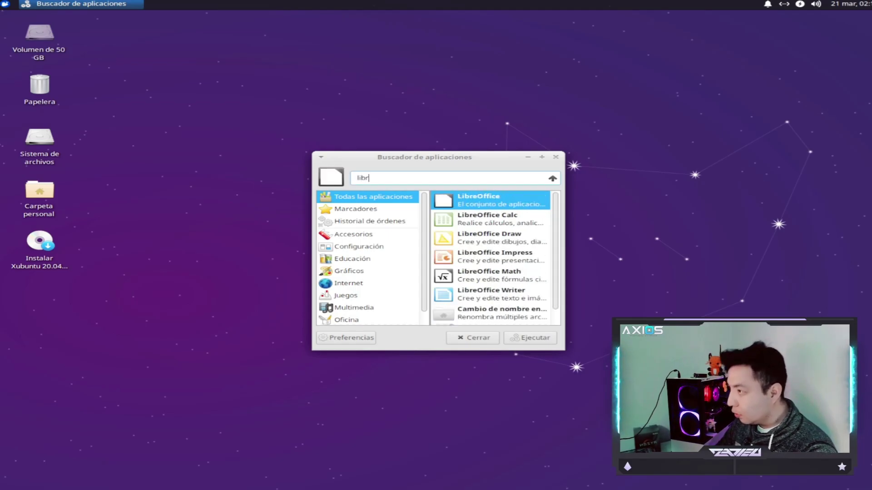
{"action": "key", "text": "Down"}
{"action": "key", "text": "Down"}
{"action": "key", "text": "Down"}
{"action": "key", "text": "Down"}
{"action": "key", "text": "Down"}
{"action": "key", "text": "Down"}
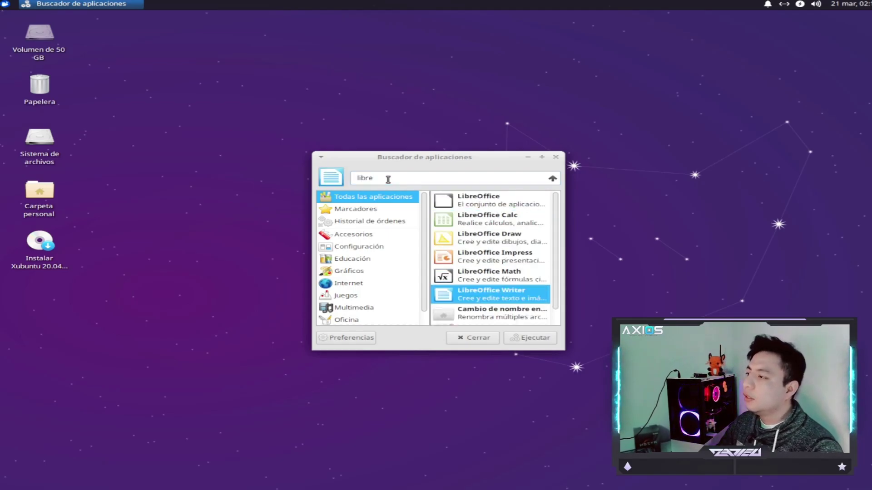
{"action": "key", "text": "Escape"}
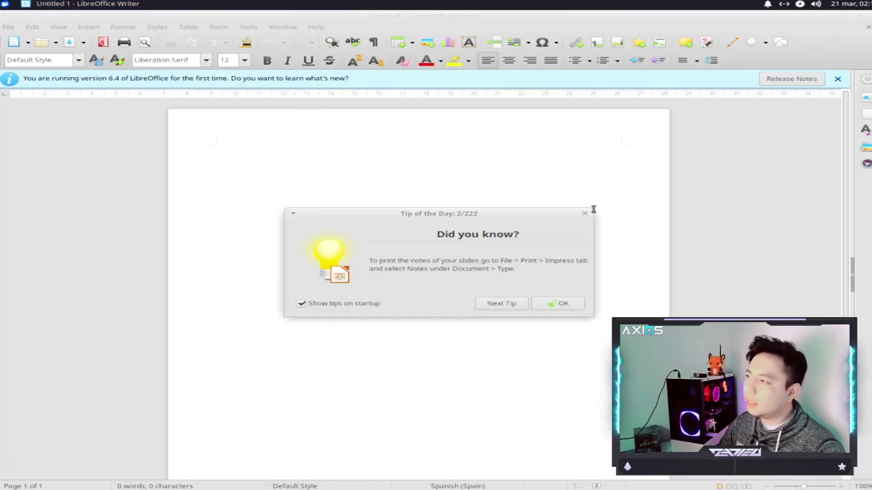
Step: Dismiss the Tip of the Day and close LibreOffice Writer
{"action": "left_click", "coordinate": [585, 214]}
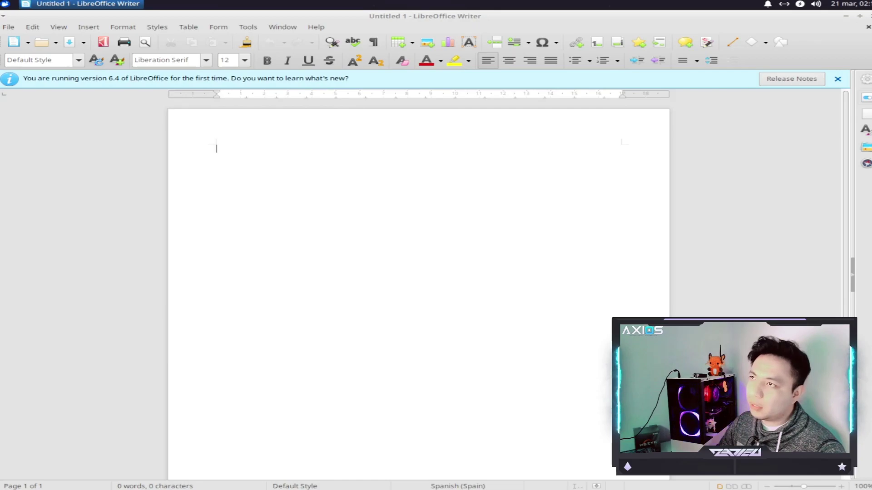
{"action": "key", "text": "alt+F4"}
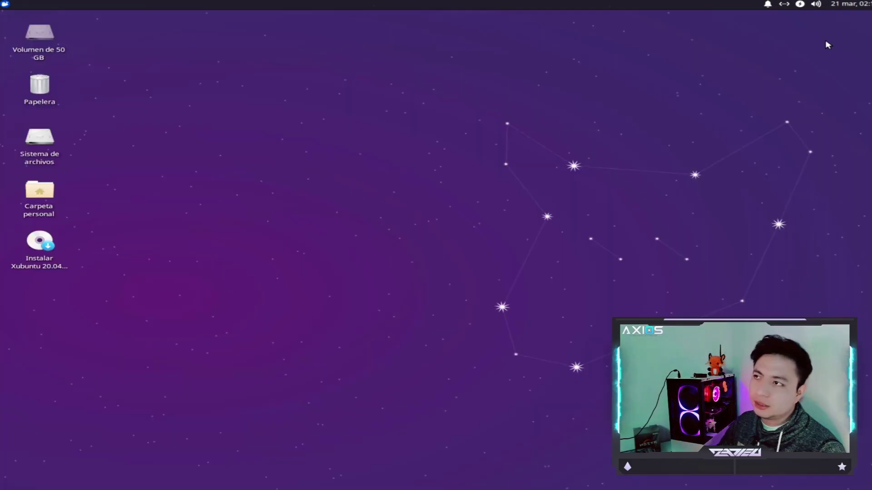
Step: Reopen Buscador de aplicaciones from the accessories
{"action": "left_click", "coordinate": [4, 5]}
{"action": "left_click", "coordinate": [41, 80]}
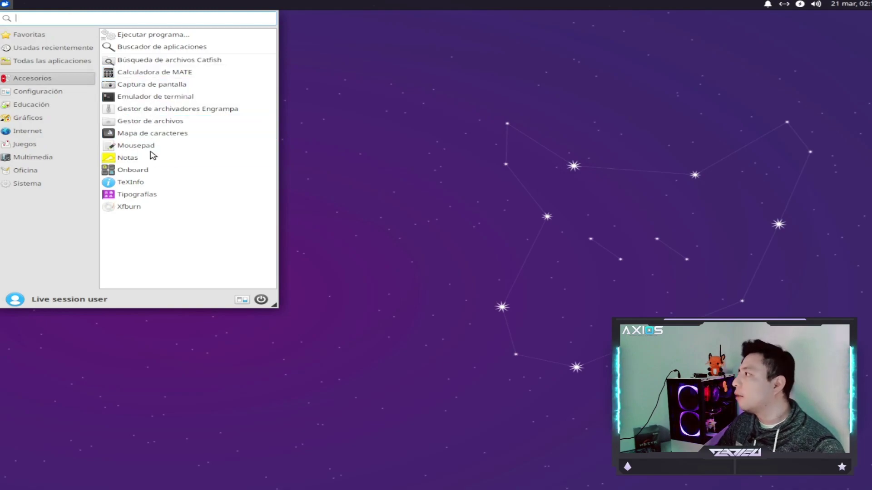
{"action": "left_click", "coordinate": [150, 46]}
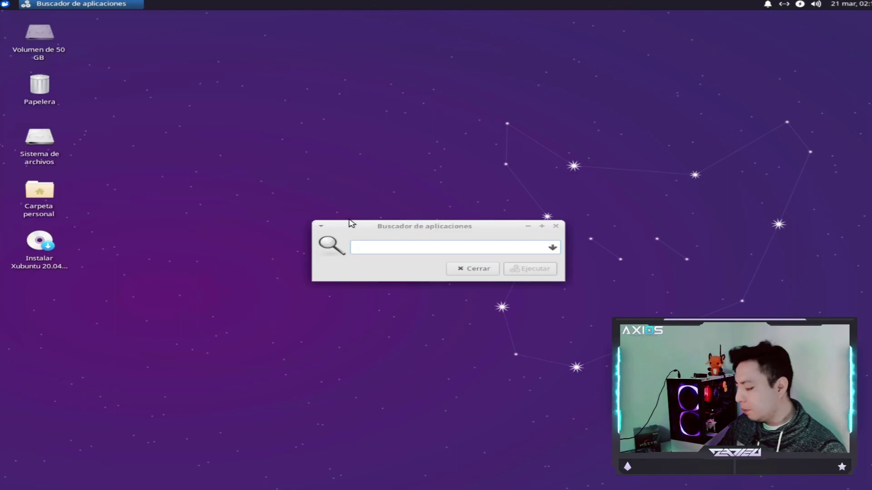
Step: Try to run "r" as a command in the application finder, and clear the entry
{"action": "type", "text": "r"}
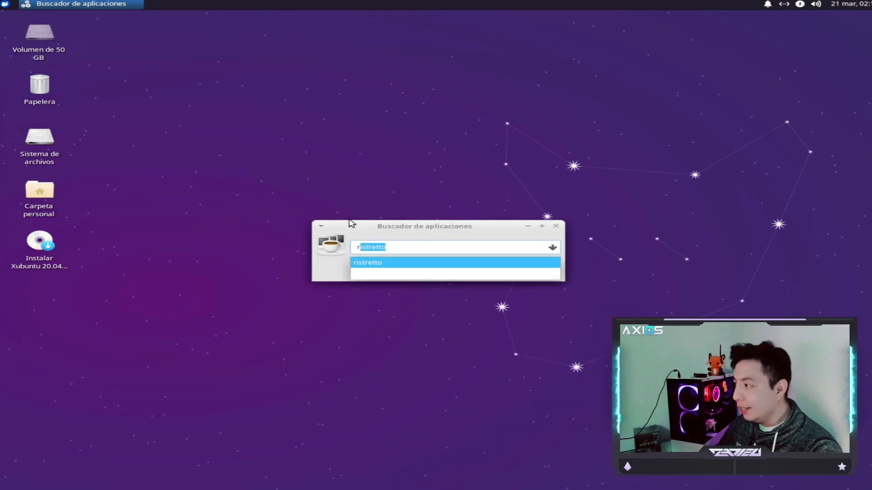
{"action": "key", "text": "BackSpace"}
{"action": "key", "text": "Return"}
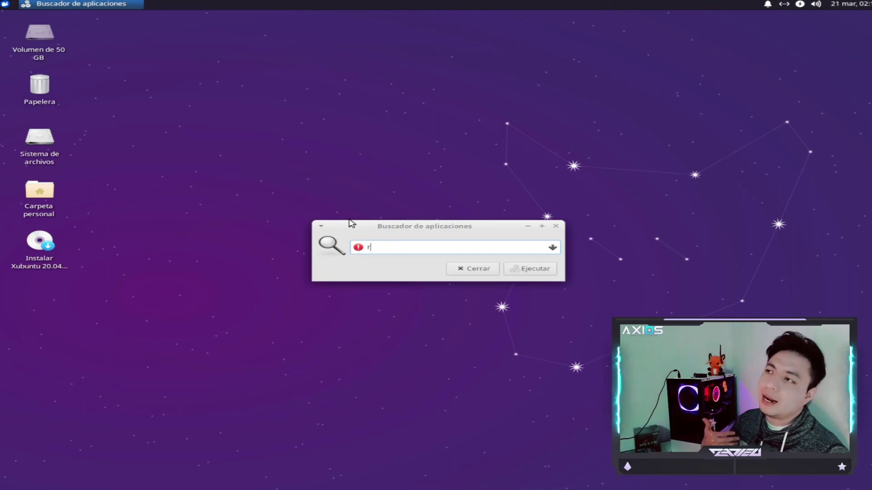
{"action": "key", "text": "BackSpace"}
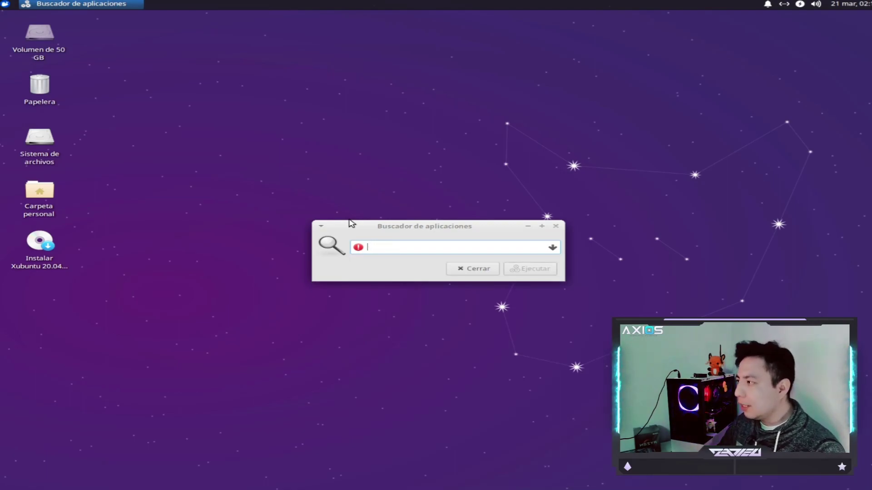
Step: Enter "re" in the application finder, browse the suggested commands and run /usr/bin/menulibre
{"action": "type", "text": "re"}
{"action": "key", "text": "Down"}
{"action": "key", "text": "Down"}
{"action": "key", "text": "Down"}
{"action": "key", "text": "Down"}
{"action": "key", "text": "Down"}
{"action": "key", "text": "Down"}
{"action": "key", "text": "Down"}
{"action": "key", "text": "Down"}
{"action": "key", "text": "Down"}
{"action": "key", "text": "Down"}
{"action": "key", "text": "Down"}
{"action": "key", "text": "Down"}
{"action": "key", "text": "Down"}
{"action": "key", "text": "Down"}
{"action": "key", "text": "Down"}
{"action": "key", "text": "Down"}
{"action": "key", "text": "Down"}
{"action": "key", "text": "Down"}
{"action": "key", "text": "Down"}
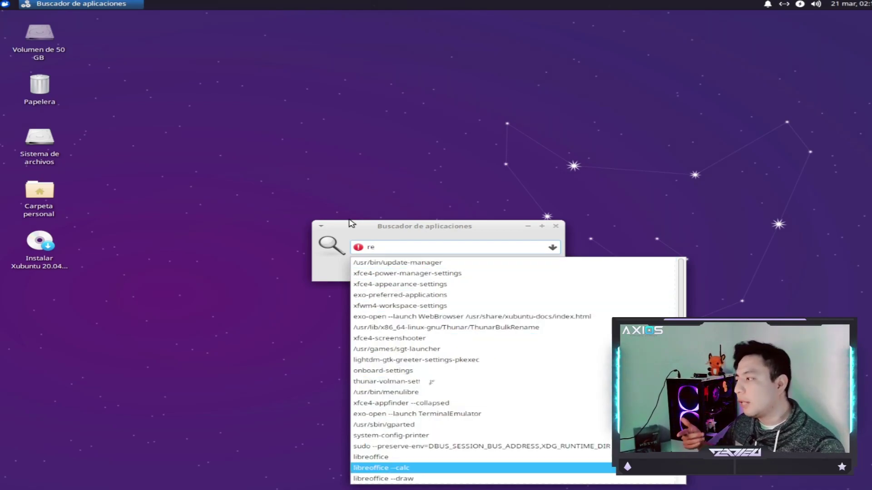
{"action": "key", "text": "Down"}
{"action": "key", "text": "Down"}
{"action": "key", "text": "Down"}
{"action": "key", "text": "Down"}
{"action": "key", "text": "Down"}
{"action": "key", "text": "Down"}
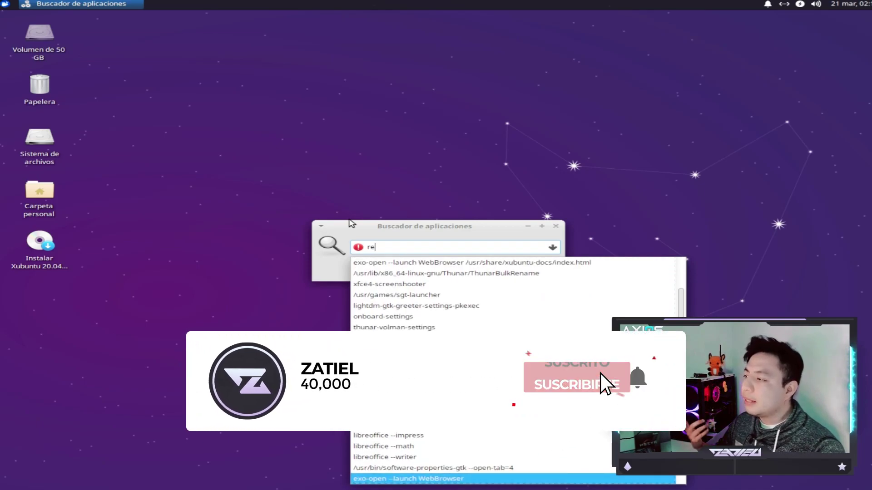
{"action": "key", "text": "Up"}
{"action": "key", "text": "Up"}
{"action": "key", "text": "Up"}
{"action": "key", "text": "Up"}
{"action": "key", "text": "Up"}
{"action": "key", "text": "Up"}
{"action": "key", "text": "Up"}
{"action": "key", "text": "Up"}
{"action": "key", "text": "Up"}
{"action": "key", "text": "Up"}
{"action": "key", "text": "Up"}
{"action": "key", "text": "Up"}
{"action": "key", "text": "Up"}
{"action": "key", "text": "Up"}
{"action": "key", "text": "Up"}
{"action": "key", "text": "Up"}
{"action": "key", "text": "Up"}
{"action": "key", "text": "Up"}
{"action": "key", "text": "Down"}
{"action": "key", "text": "Down"}
{"action": "key", "text": "Down"}
{"action": "key", "text": "Down"}
{"action": "key", "text": "Down"}
{"action": "key", "text": "Return"}
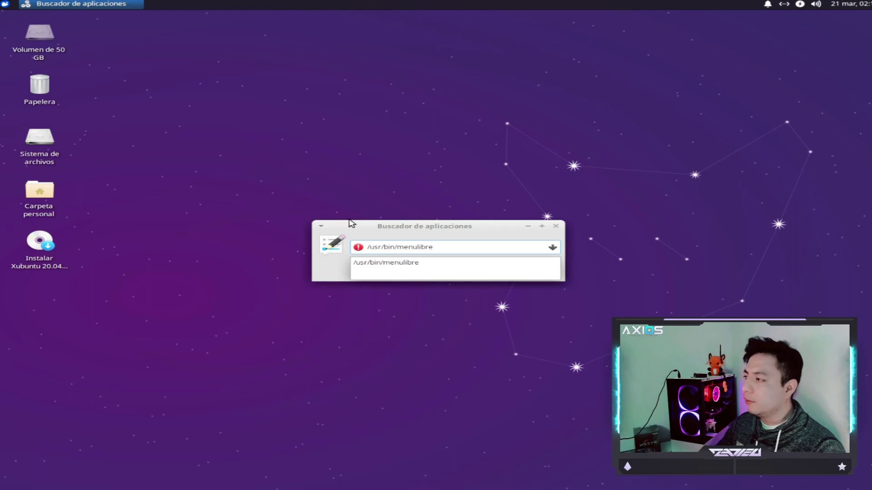
{"action": "key", "text": "Return"}
Step: Look through the menulibre script in Mousepad from beginning to end, and close the editor
{"action": "scroll", "coordinate": [292, 148], "scroll_direction": "down", "scroll_amount": 6}
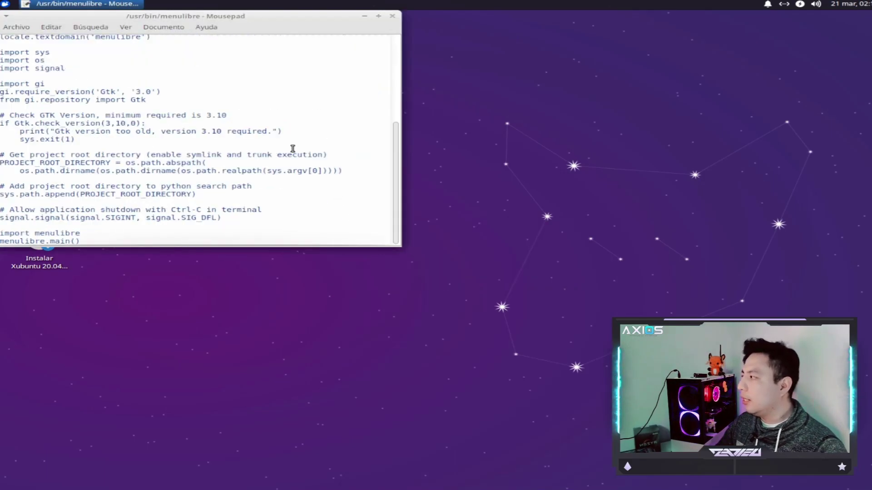
{"action": "scroll", "coordinate": [293, 149], "scroll_direction": "up", "scroll_amount": 7}
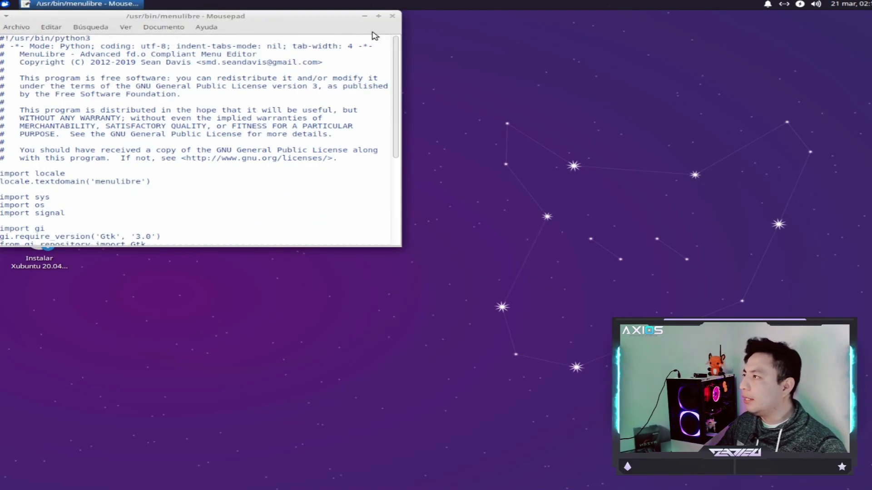
{"action": "left_click", "coordinate": [392, 16]}
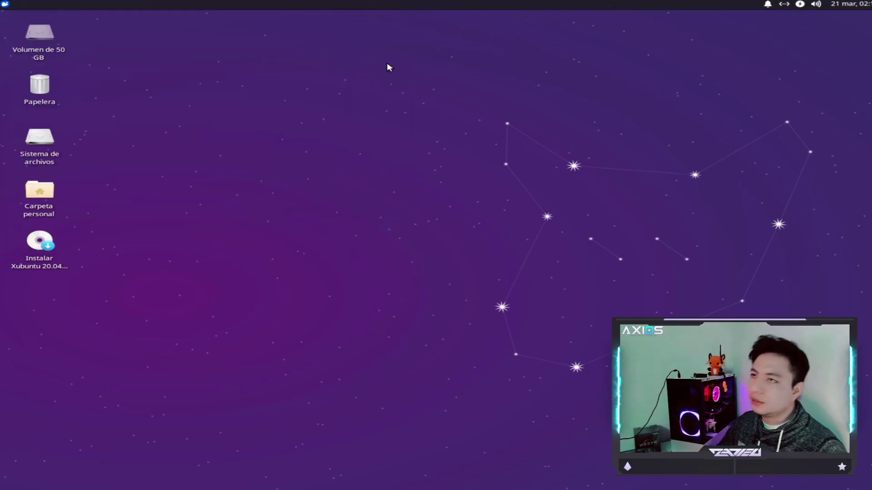
Step: Open the Apariencia settings and set the desktop style to Greybird-dark
{"action": "left_click", "coordinate": [5, 4]}
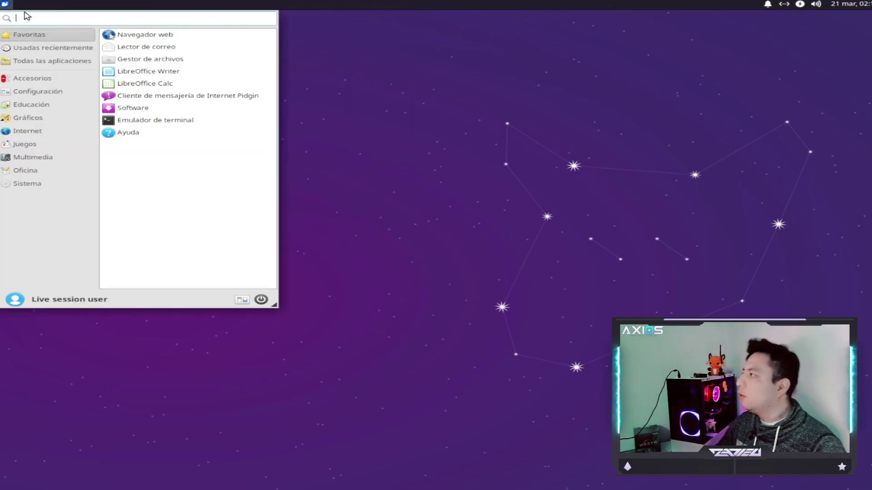
{"action": "left_click", "coordinate": [41, 78]}
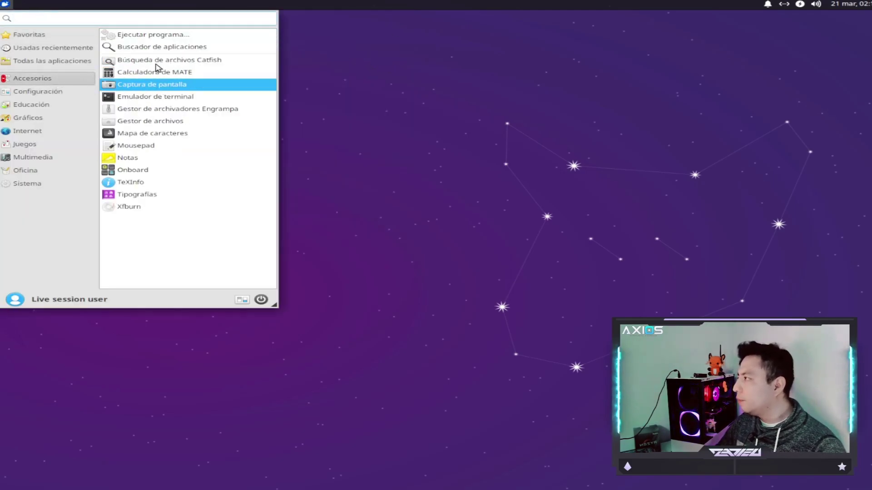
{"action": "left_click", "coordinate": [47, 93]}
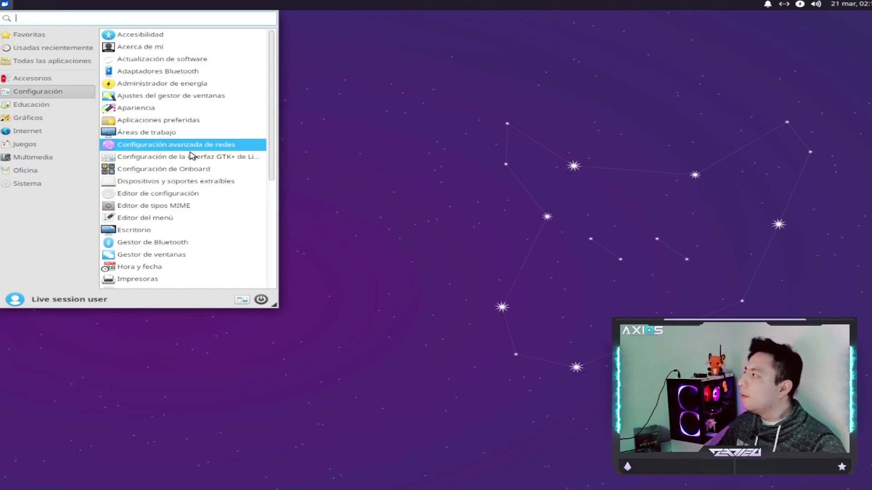
{"action": "left_click", "coordinate": [150, 109]}
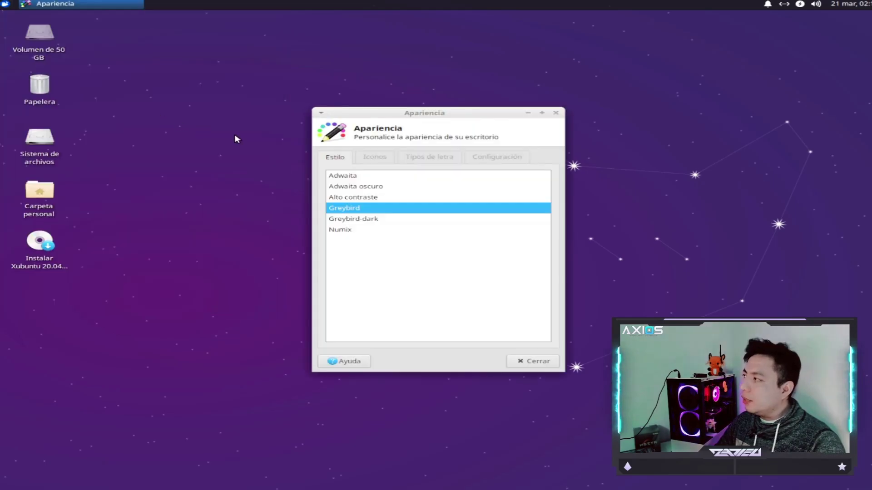
{"action": "left_click", "coordinate": [375, 220]}
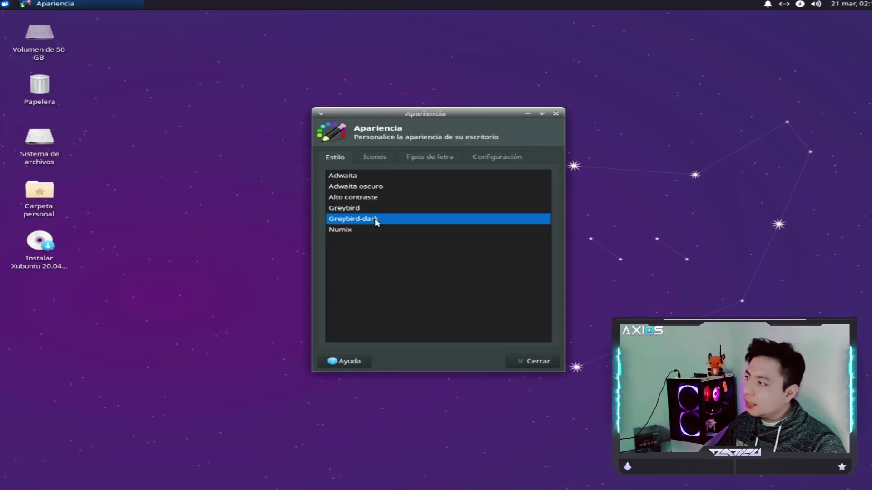
Step: Examine the icon themes, font options and general configuration available in the Apariencia settings
{"action": "left_click", "coordinate": [375, 157]}
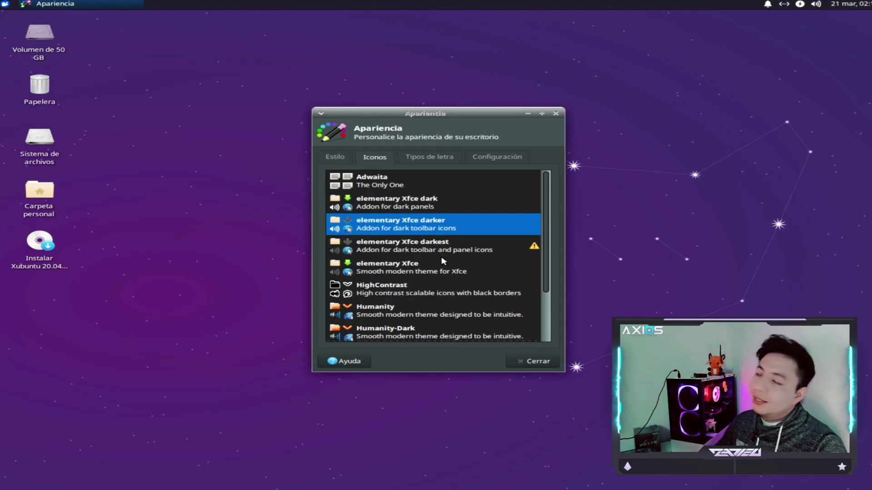
{"action": "mouse_move", "coordinate": [445, 252]}
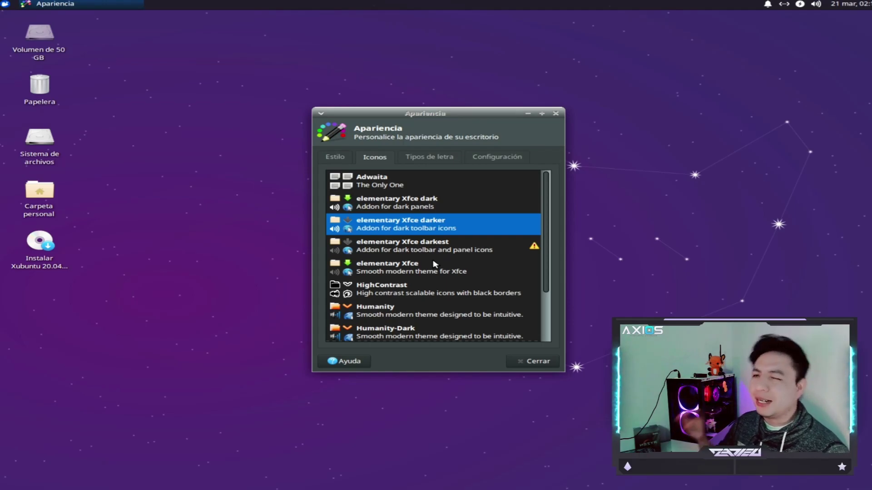
{"action": "left_click", "coordinate": [422, 162]}
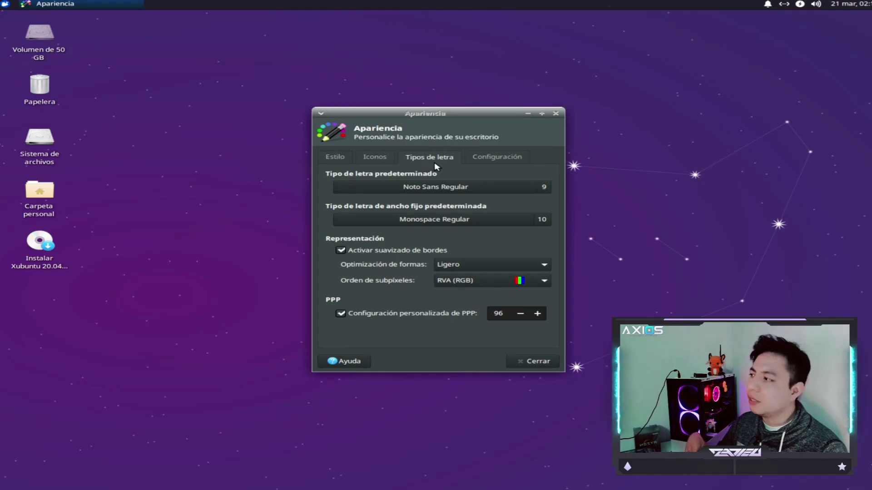
{"action": "left_click", "coordinate": [477, 157]}
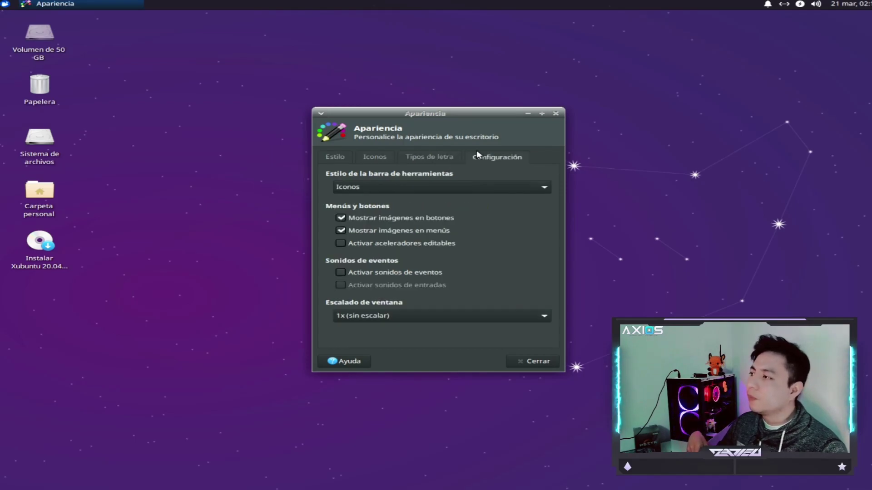
Step: Close the Apariencia settings, and view the Pantalla settings for resolution, refresh rate, rotation and reflection before closing them
{"action": "left_click", "coordinate": [537, 362]}
{"action": "left_click", "coordinate": [3, 5]}
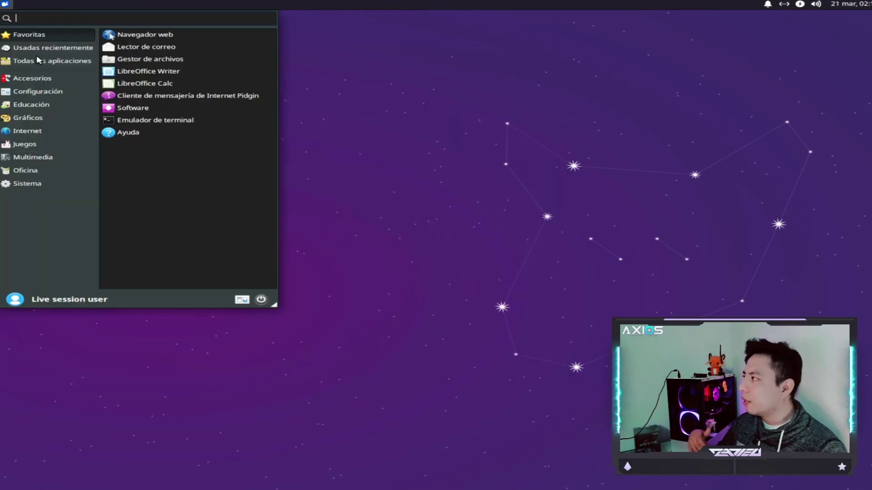
{"action": "left_click", "coordinate": [46, 91]}
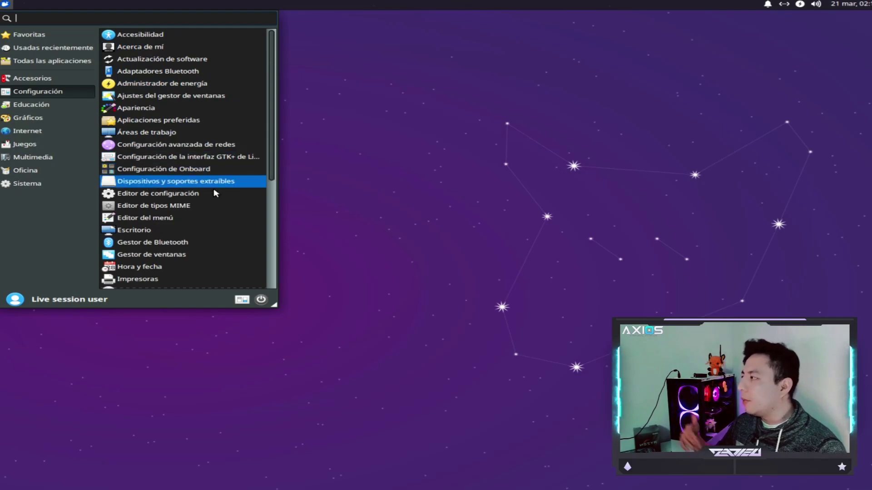
{"action": "scroll", "coordinate": [199, 191], "scroll_direction": "down", "scroll_amount": 3}
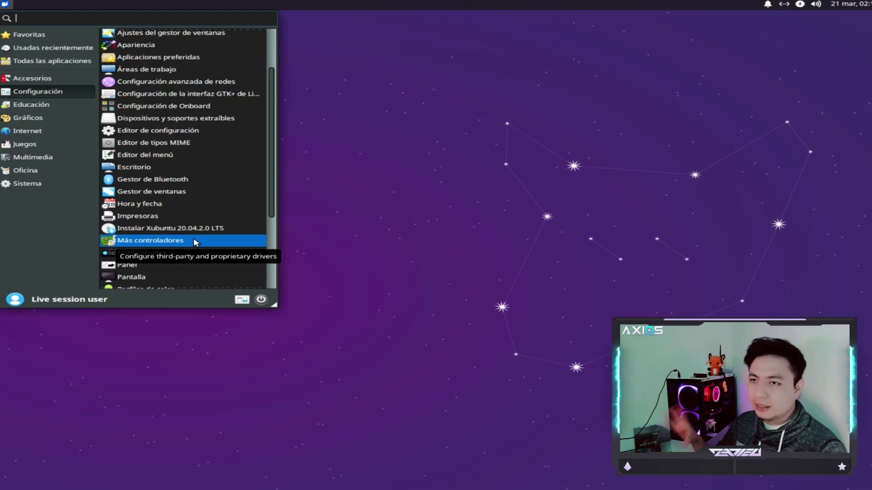
{"action": "scroll", "coordinate": [196, 242], "scroll_direction": "down", "scroll_amount": 3}
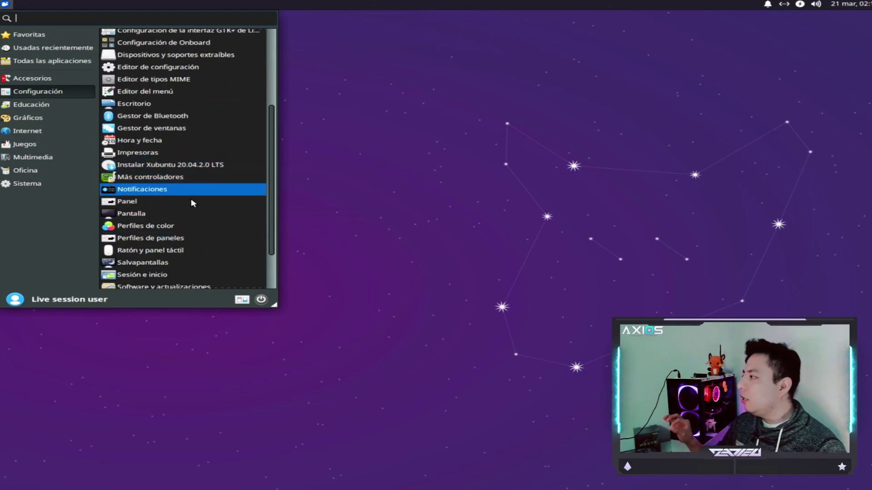
{"action": "left_click", "coordinate": [190, 219]}
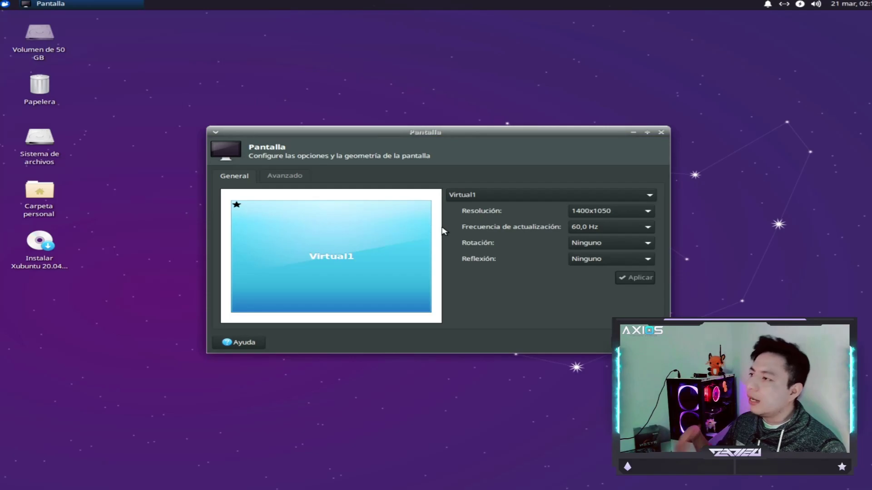
{"action": "left_click", "coordinate": [641, 342]}
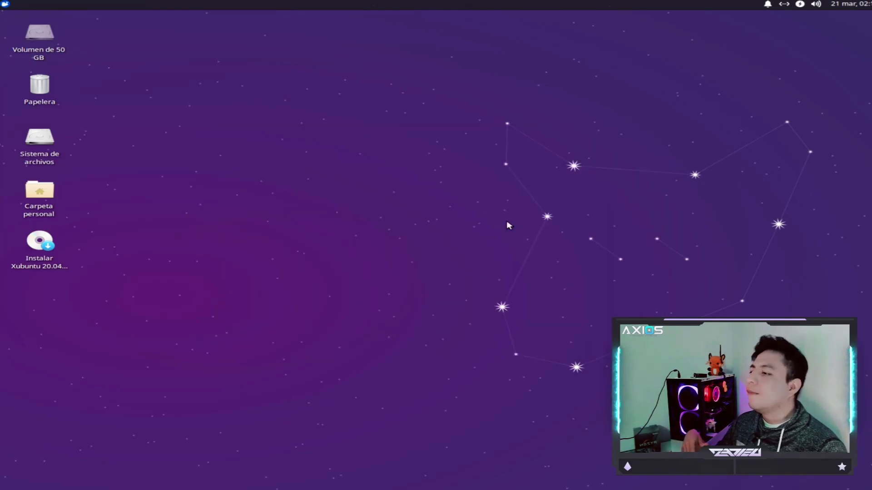
Step: Enlarge the applications menu to fit more Configuración entries, and look through the category's list
{"action": "left_click", "coordinate": [5, 4]}
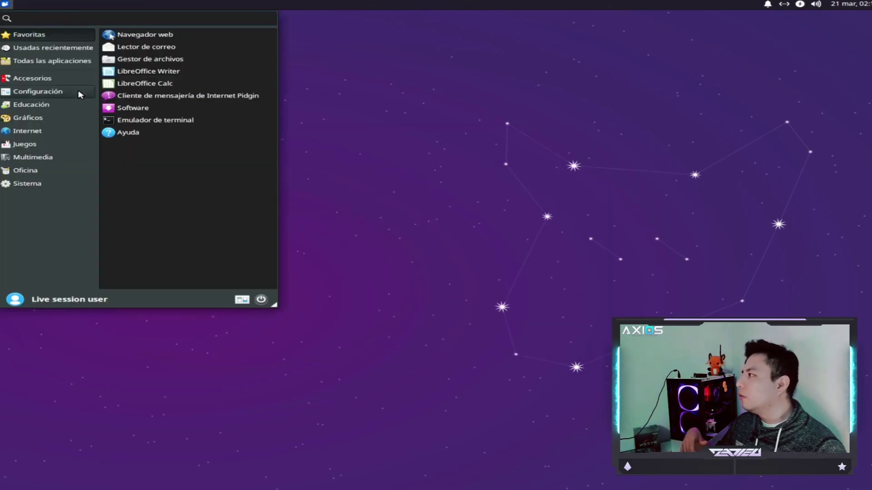
{"action": "left_click", "coordinate": [80, 91]}
{"action": "scroll", "coordinate": [188, 146], "scroll_direction": "down", "scroll_amount": 5}
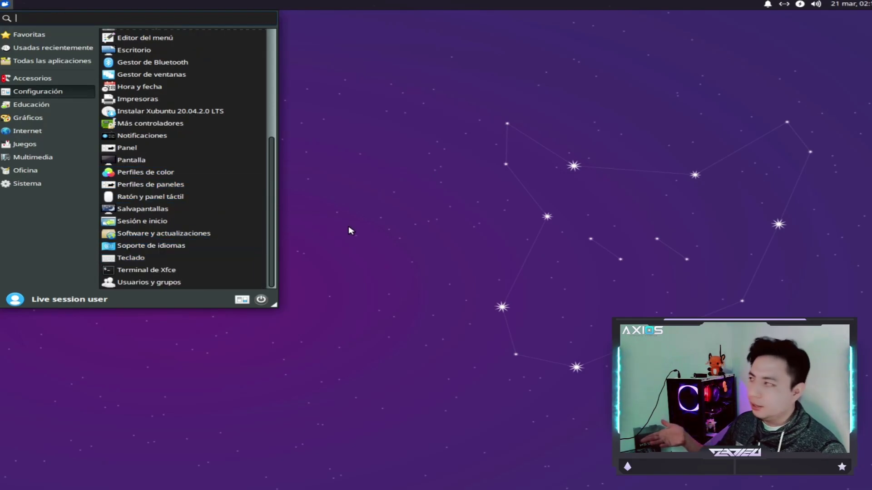
{"action": "left_click_drag", "start_coordinate": [274, 303], "coordinate": [309, 474]}
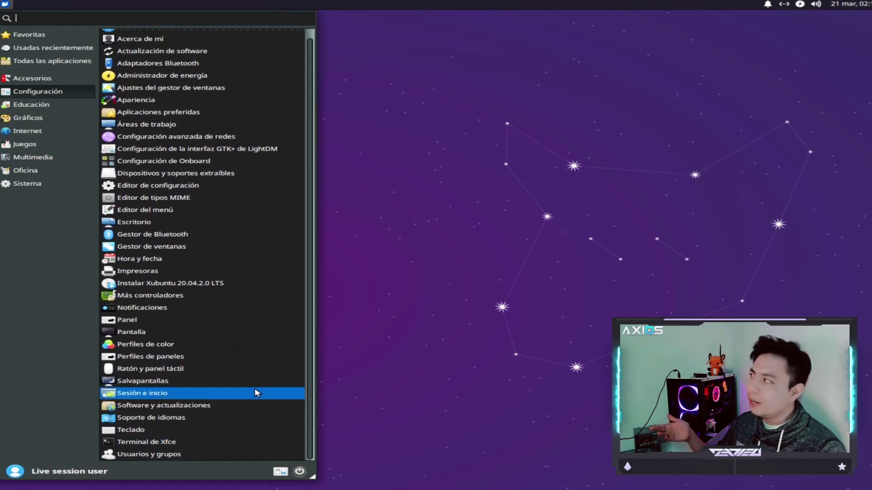
{"action": "scroll", "coordinate": [255, 391], "scroll_direction": "up", "scroll_amount": 1}
{"action": "scroll", "coordinate": [257, 392], "scroll_direction": "down", "scroll_amount": 1}
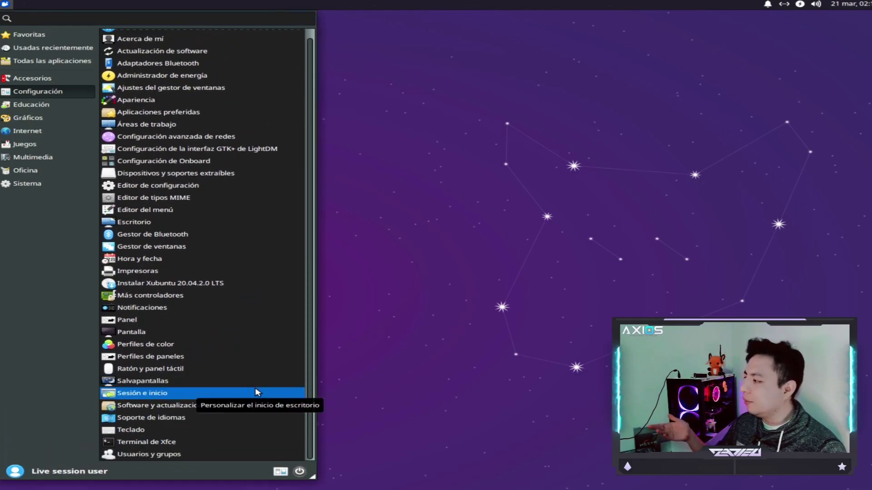
{"action": "scroll", "coordinate": [257, 392], "scroll_direction": "up", "scroll_amount": 1}
{"action": "scroll", "coordinate": [257, 393], "scroll_direction": "down", "scroll_amount": 1}
{"action": "scroll", "coordinate": [256, 391], "scroll_direction": "up", "scroll_amount": 1}
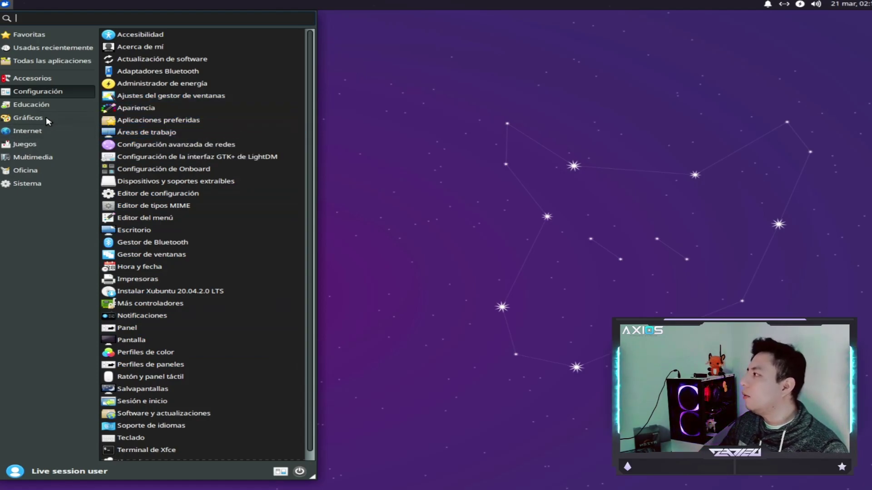
Step: Launch LibreOffice Math from the Educación category, look at its empty formula window and close it
{"action": "left_click", "coordinate": [39, 105]}
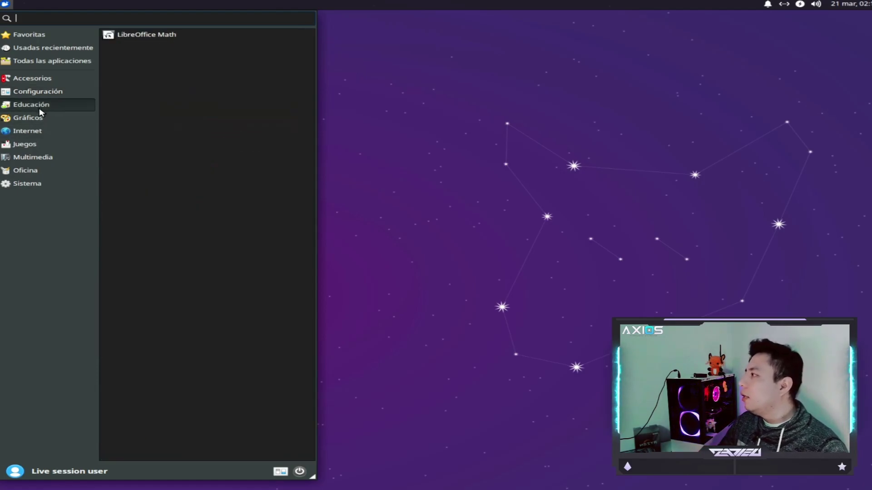
{"action": "left_click", "coordinate": [161, 36]}
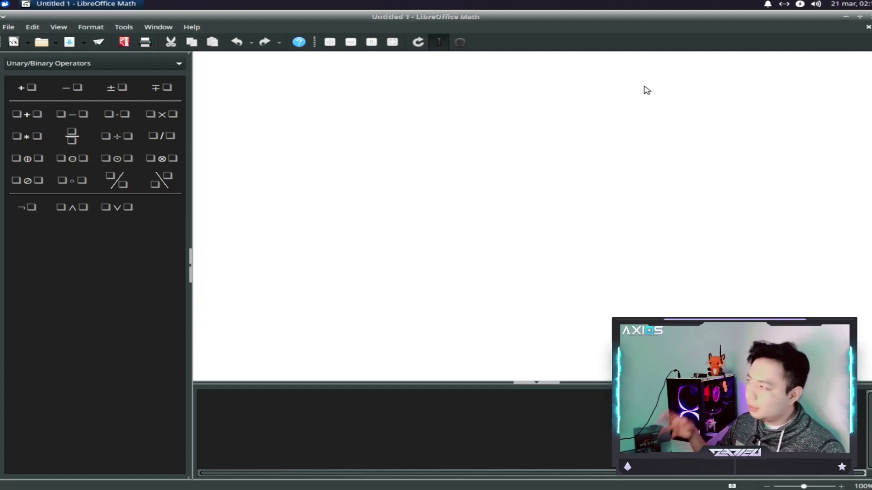
{"action": "key", "text": "alt+F4"}
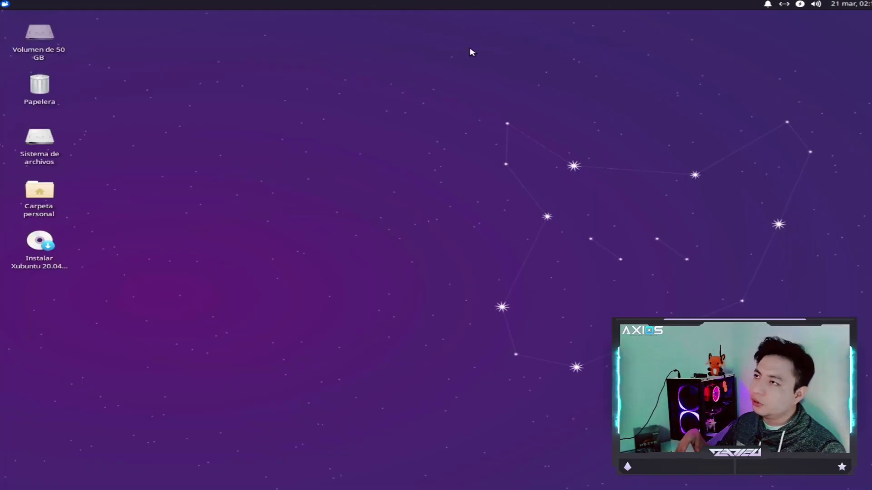
Step: Launch the GNU image manipulation program from the Gráficos category, view its workspace maximized and quit it
{"action": "left_click", "coordinate": [5, 4]}
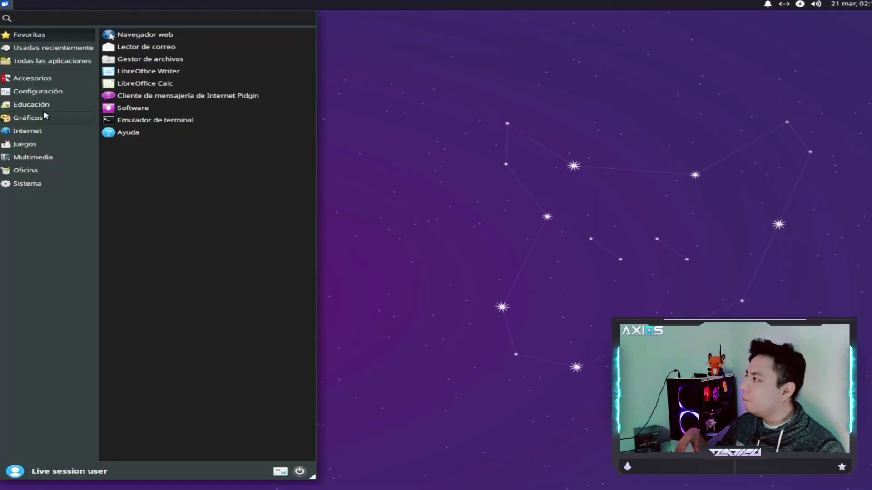
{"action": "mouse_move", "coordinate": [40, 118]}
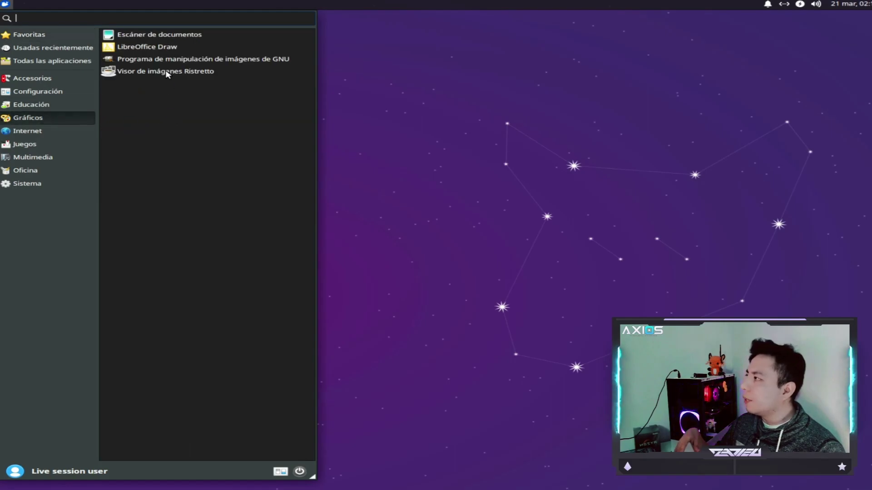
{"action": "left_click", "coordinate": [165, 59]}
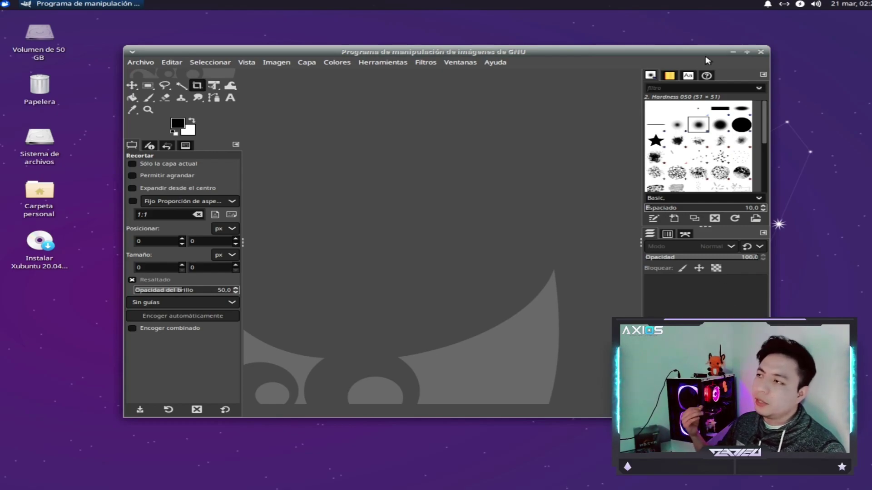
{"action": "left_click", "coordinate": [746, 53]}
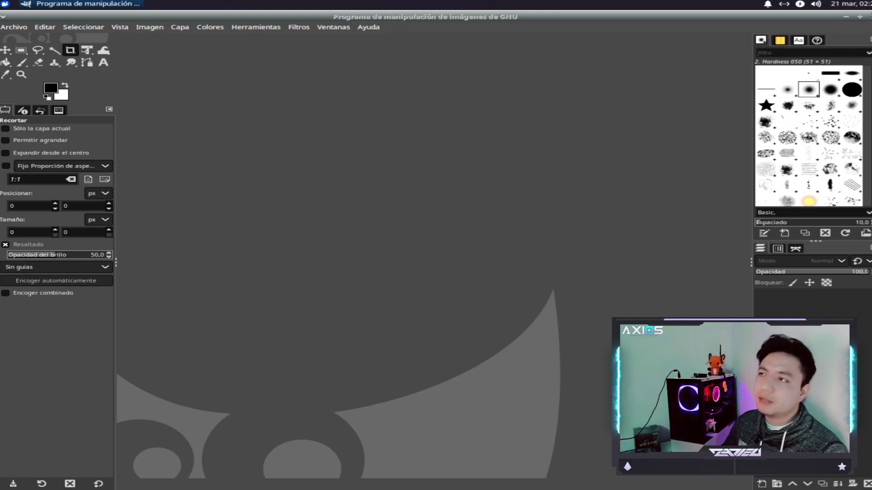
{"action": "key", "text": "ctrl+q"}
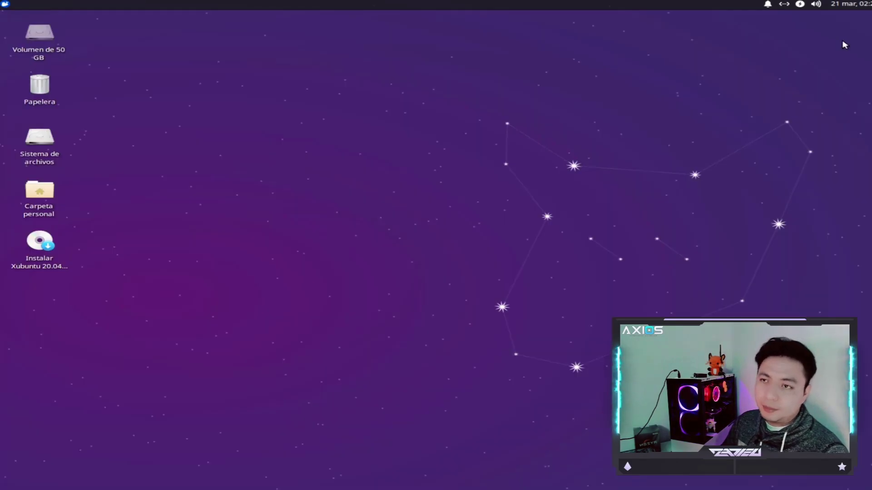
Step: Launch LibreOffice Draw from the Gráficos category, look at its blank drawing page and close it
{"action": "left_click", "coordinate": [4, 4]}
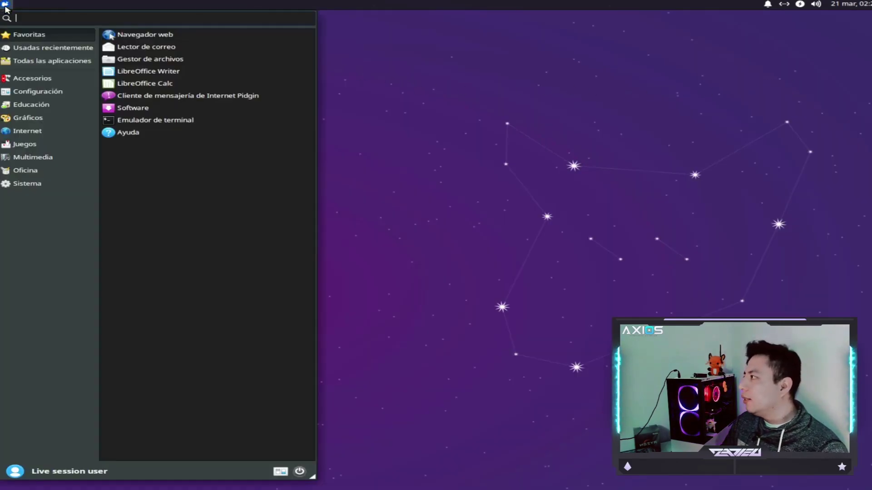
{"action": "mouse_move", "coordinate": [59, 120]}
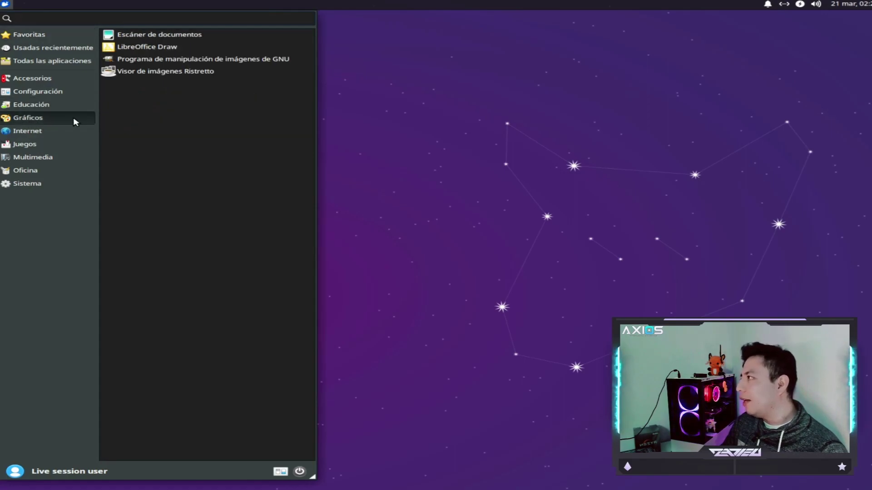
{"action": "left_click", "coordinate": [171, 52]}
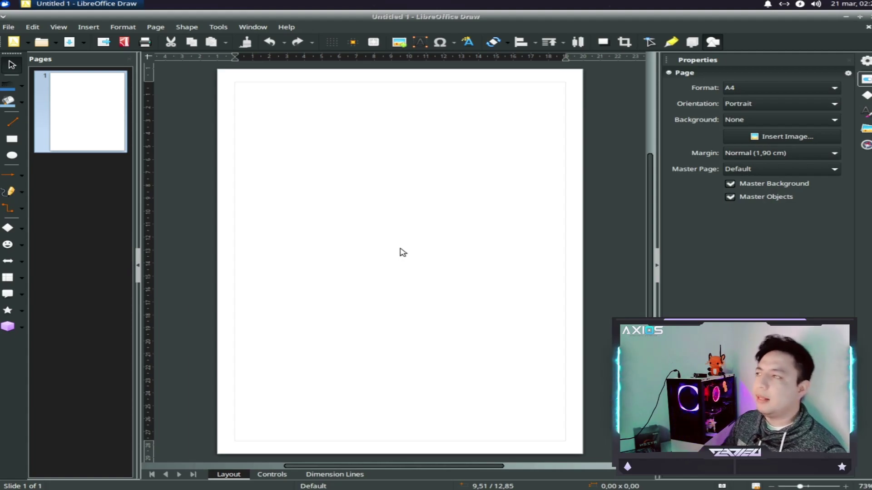
{"action": "left_click", "coordinate": [869, 17]}
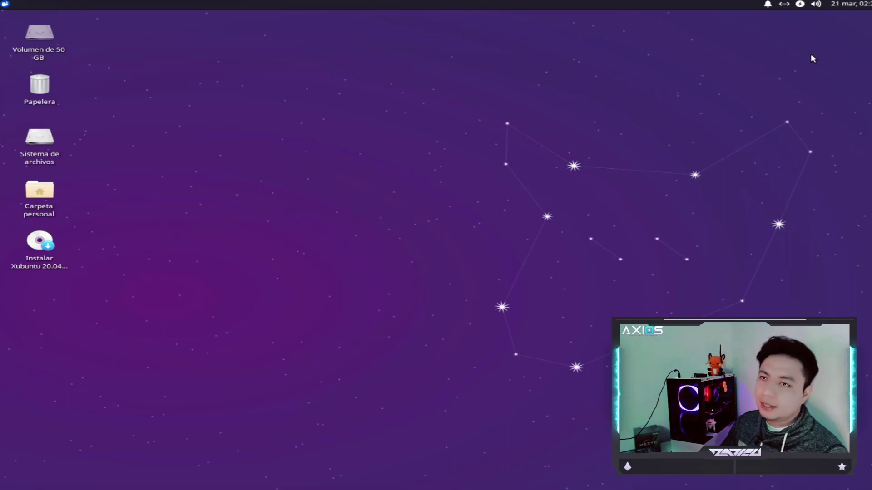
Step: Launch the Thunderbird mail client from the Internet category, dismiss its existing email account setup and maximize its window
{"action": "left_click", "coordinate": [5, 4]}
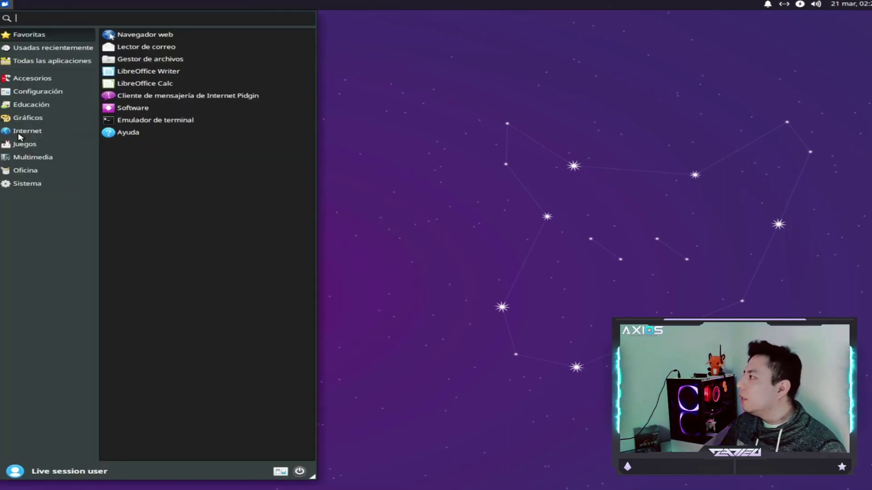
{"action": "left_click", "coordinate": [32, 118]}
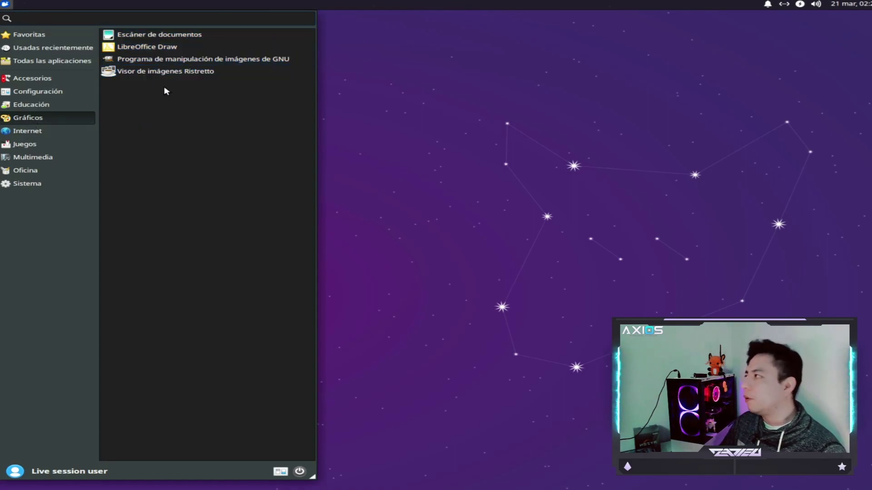
{"action": "left_click", "coordinate": [59, 131]}
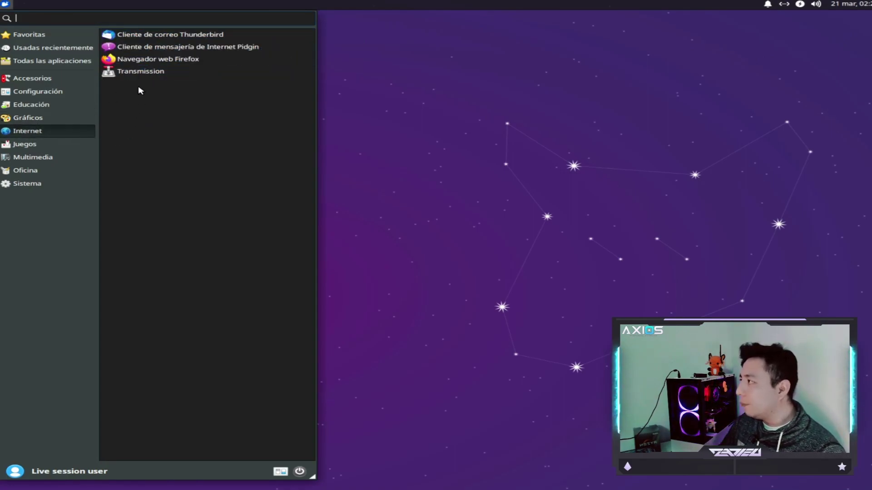
{"action": "left_click", "coordinate": [145, 36]}
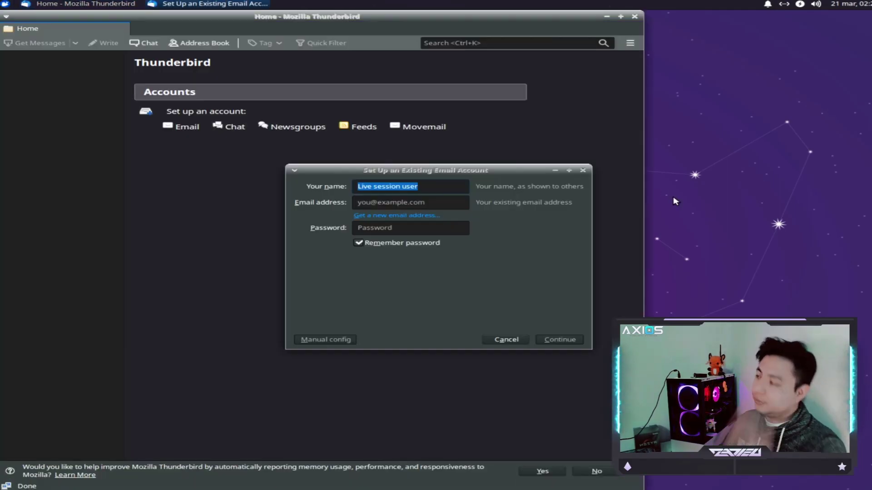
{"action": "left_click", "coordinate": [582, 170]}
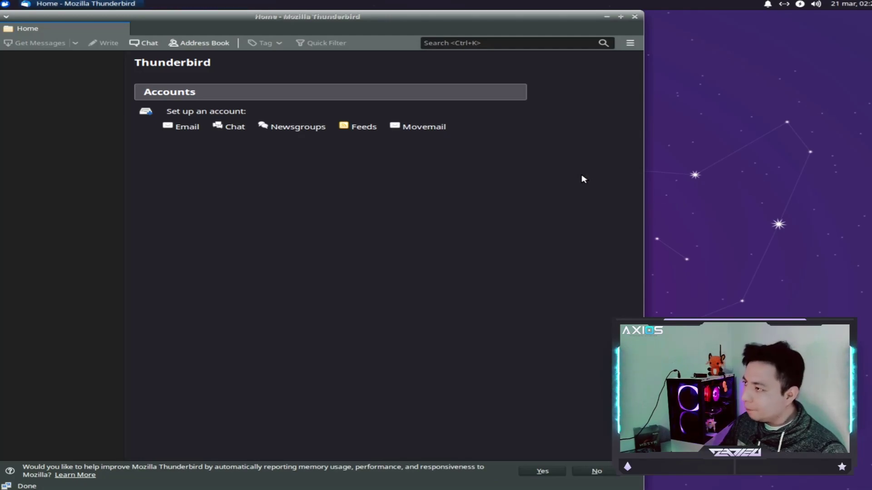
{"action": "left_click", "coordinate": [621, 16]}
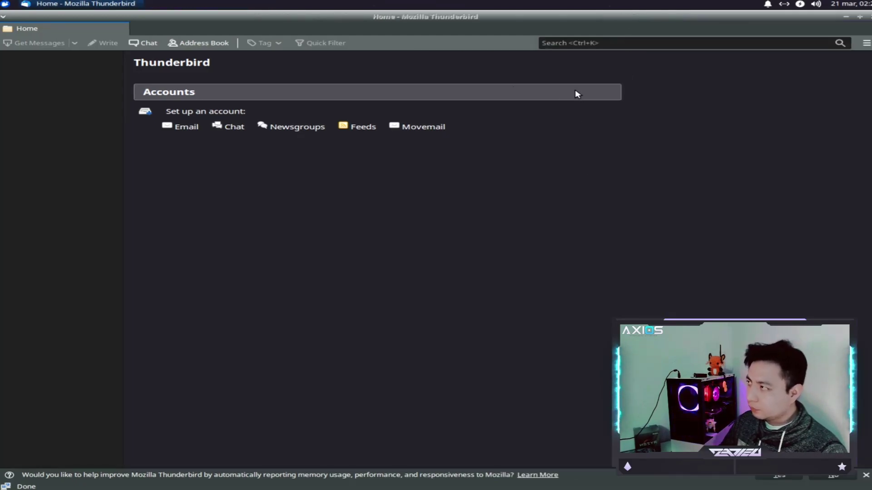
Step: Launch the Firefox browser and remove the Top Sites and Highlights sections from its new tab page
{"action": "left_click", "coordinate": [5, 4]}
{"action": "mouse_move", "coordinate": [28, 131]}
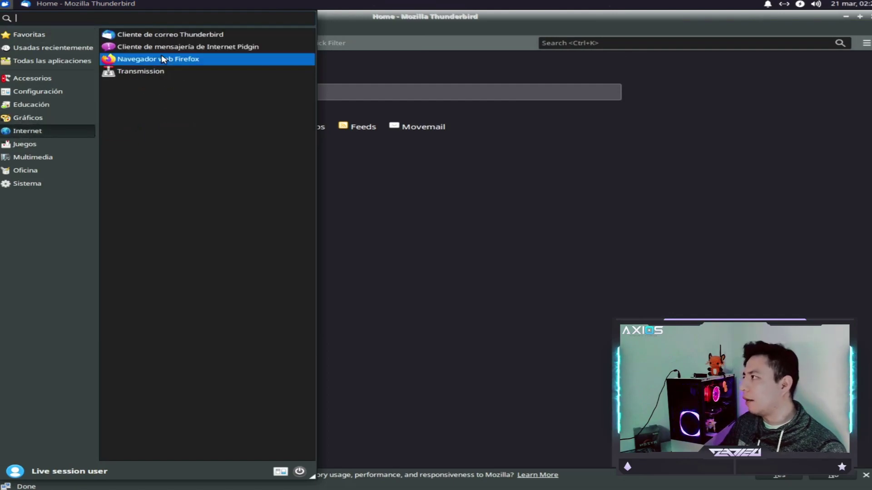
{"action": "left_click", "coordinate": [162, 58]}
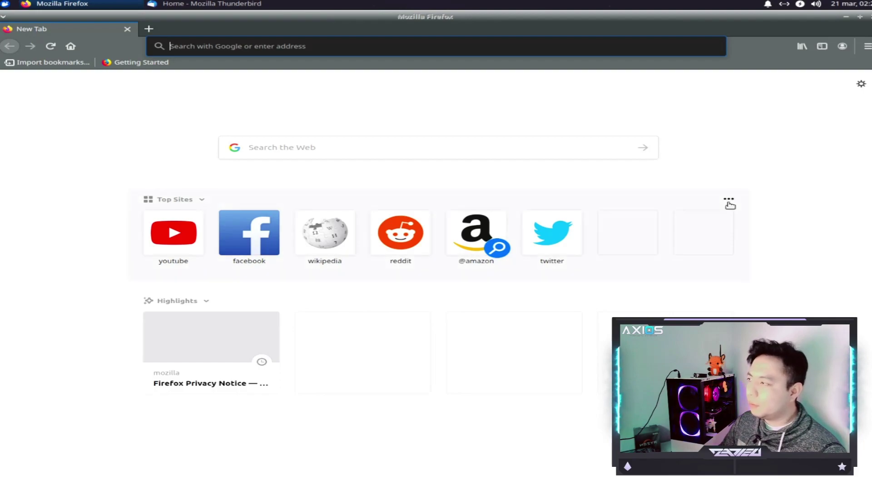
{"action": "left_click", "coordinate": [728, 199]}
{"action": "left_click", "coordinate": [681, 235]}
{"action": "left_click", "coordinate": [728, 251]}
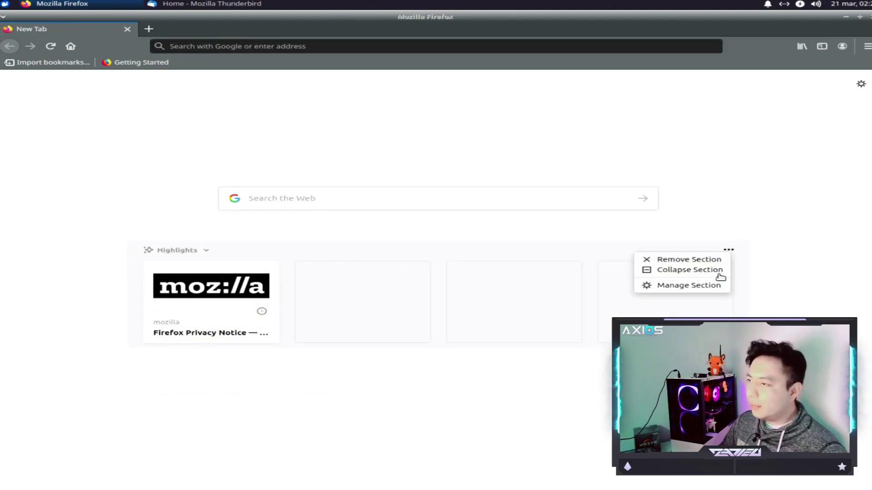
{"action": "left_click", "coordinate": [692, 259]}
Step: Open Firefox's About window to check the browser version
{"action": "left_click", "coordinate": [866, 45]}
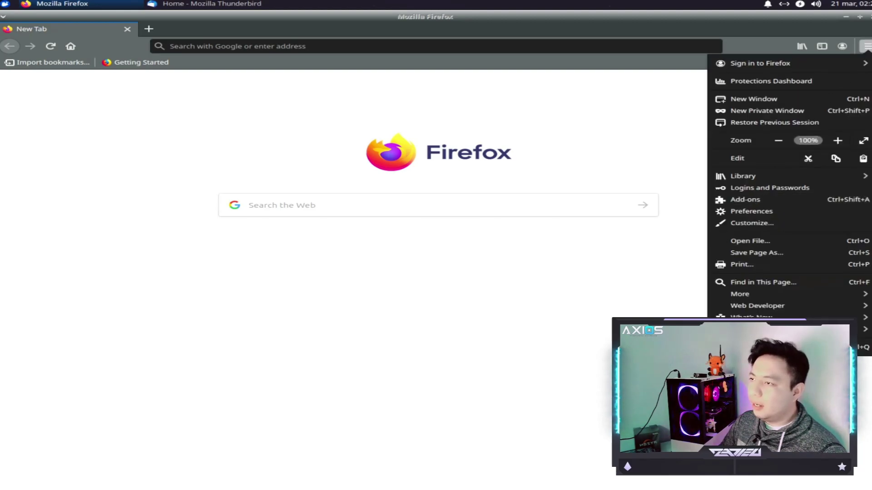
{"action": "left_click", "coordinate": [863, 329]}
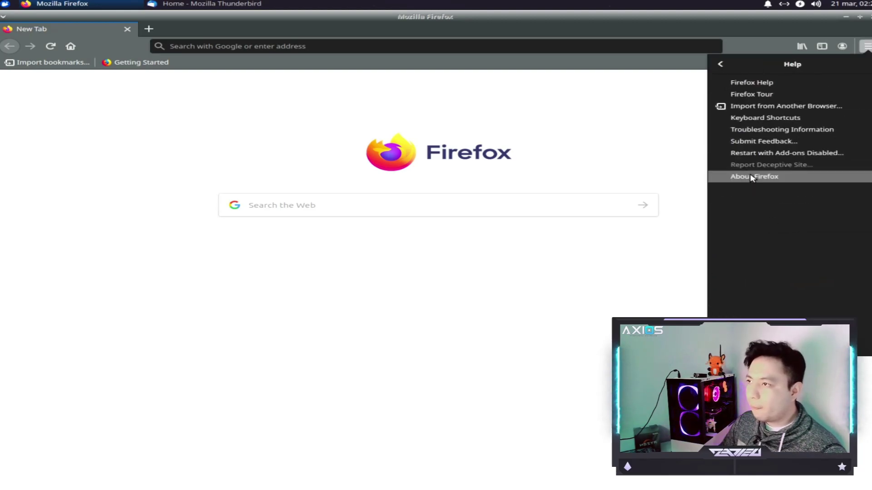
{"action": "left_click", "coordinate": [755, 175]}
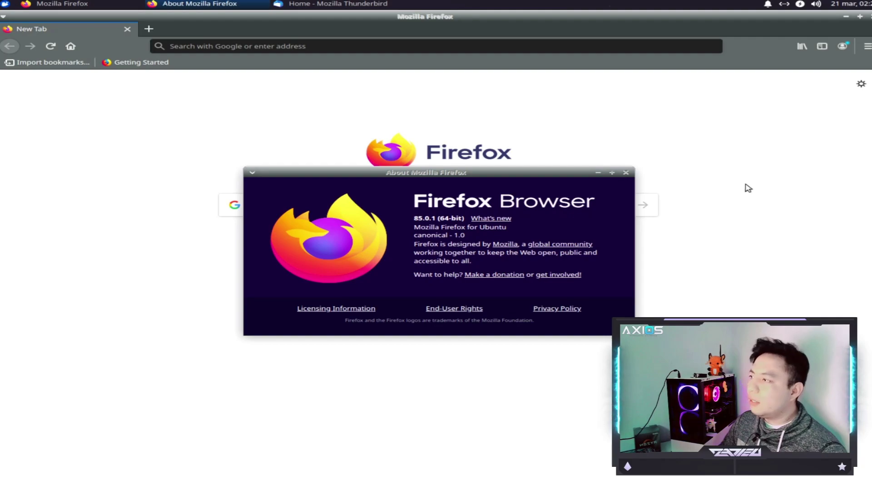
Step: Move the About window clear of the Firefox logo, close it, and quit both Firefox and Thunderbird
{"action": "left_click_drag", "start_coordinate": [546, 174], "coordinate": [501, 241]}
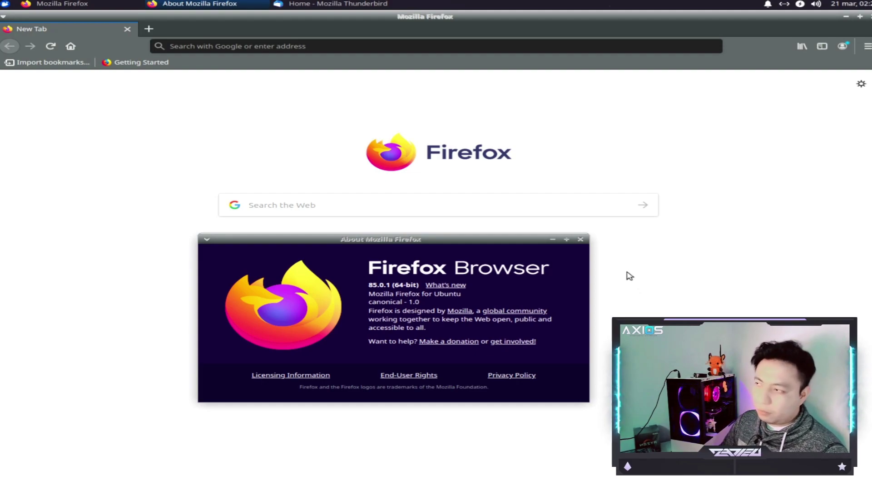
{"action": "left_click", "coordinate": [580, 239]}
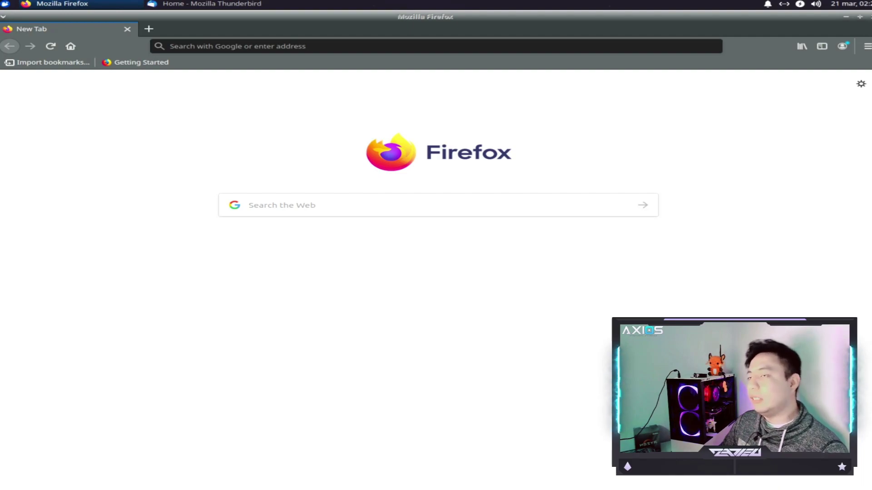
{"action": "left_click", "coordinate": [869, 17]}
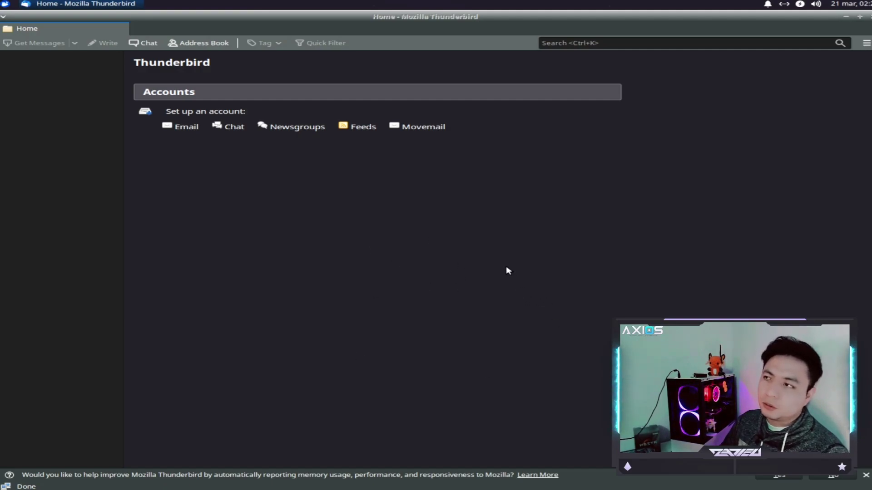
{"action": "left_click", "coordinate": [869, 16]}
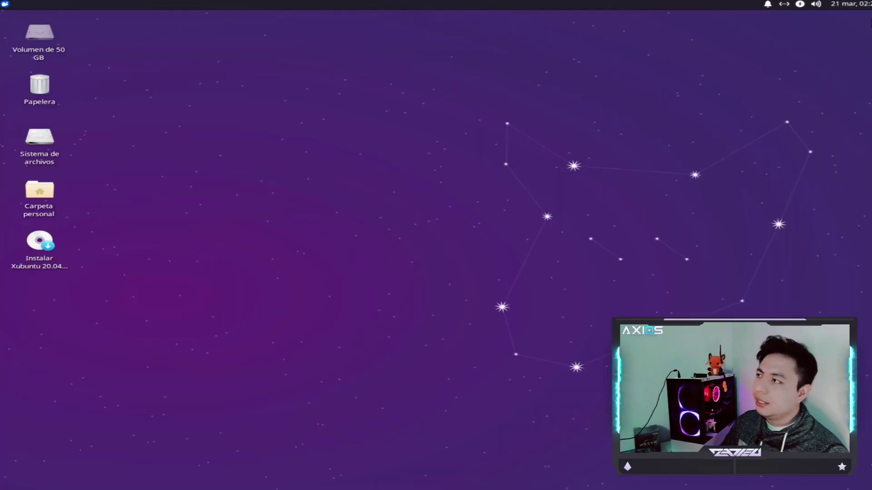
Step: Launch the Pidgin messaging client from the Internet category and open its form for adding an account
{"action": "left_click", "coordinate": [5, 4]}
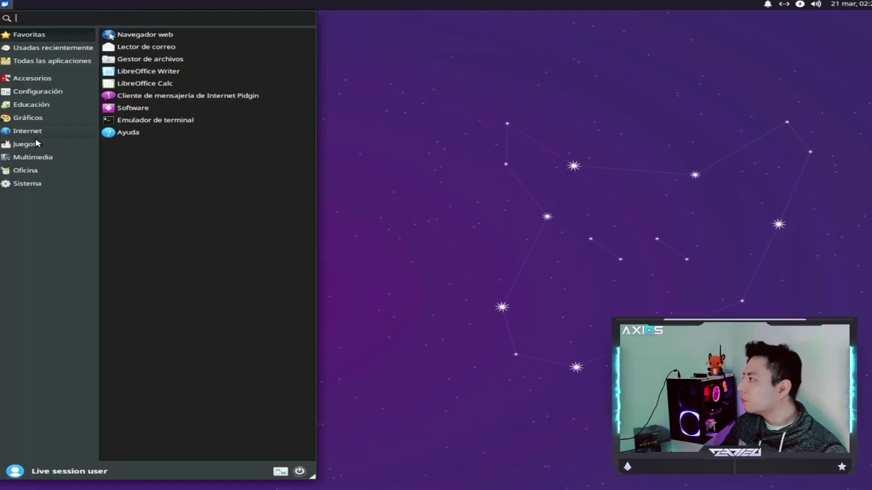
{"action": "left_click", "coordinate": [39, 143]}
{"action": "left_click", "coordinate": [39, 131]}
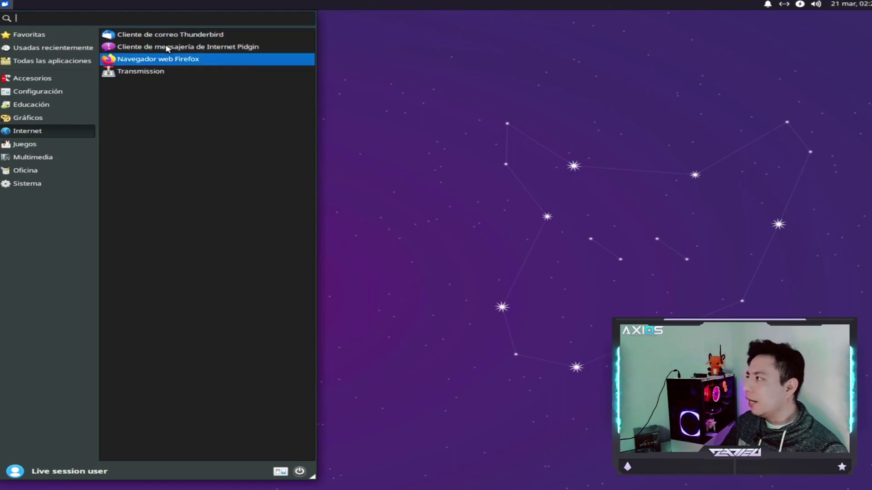
{"action": "left_click", "coordinate": [182, 47]}
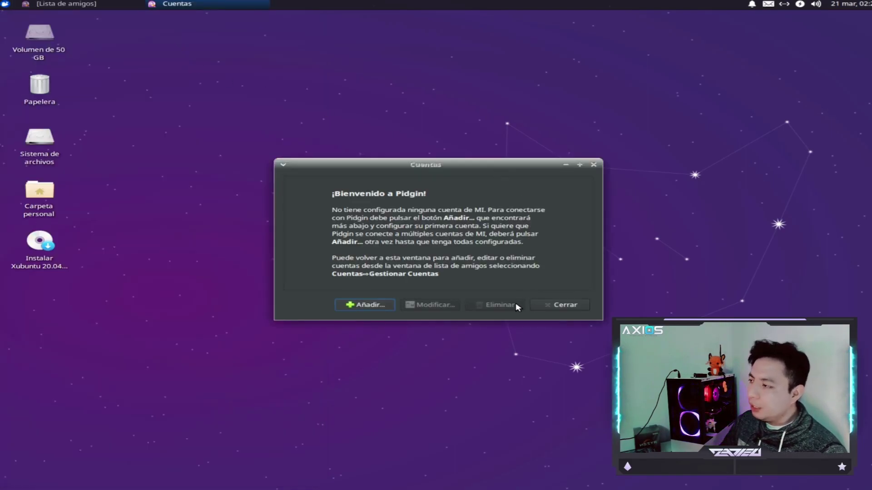
{"action": "left_click", "coordinate": [385, 304]}
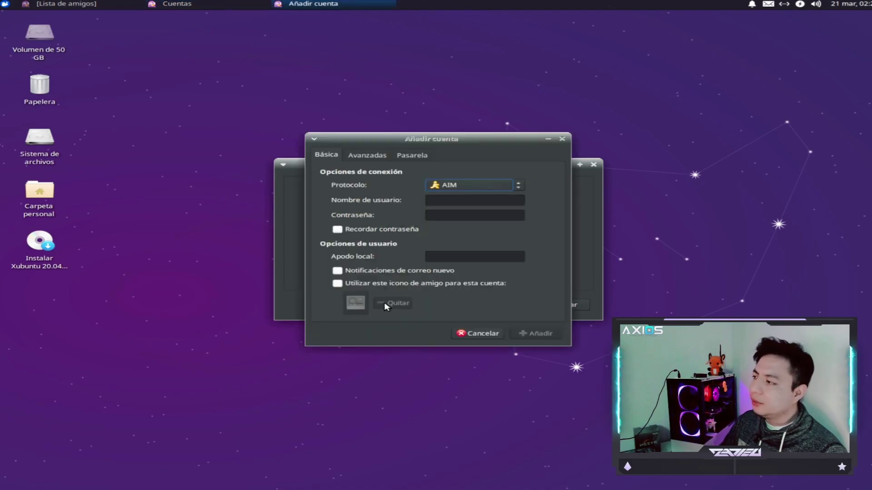
Step: View the new account's proxy options with the Tor/Privacidad (SOCKS5) type, cancel the account and close the Cuentas window
{"action": "left_click", "coordinate": [418, 156]}
{"action": "left_click", "coordinate": [438, 180]}
{"action": "left_click", "coordinate": [438, 177]}
{"action": "left_click", "coordinate": [465, 179]}
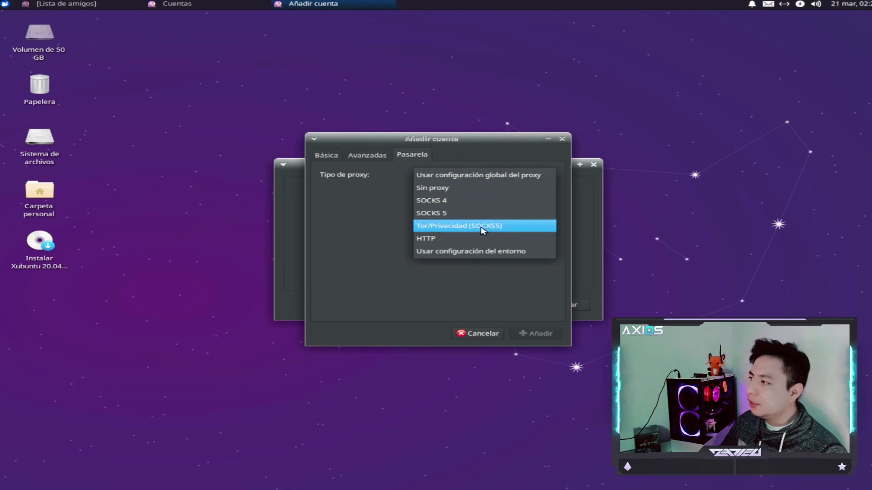
{"action": "left_click", "coordinate": [483, 226]}
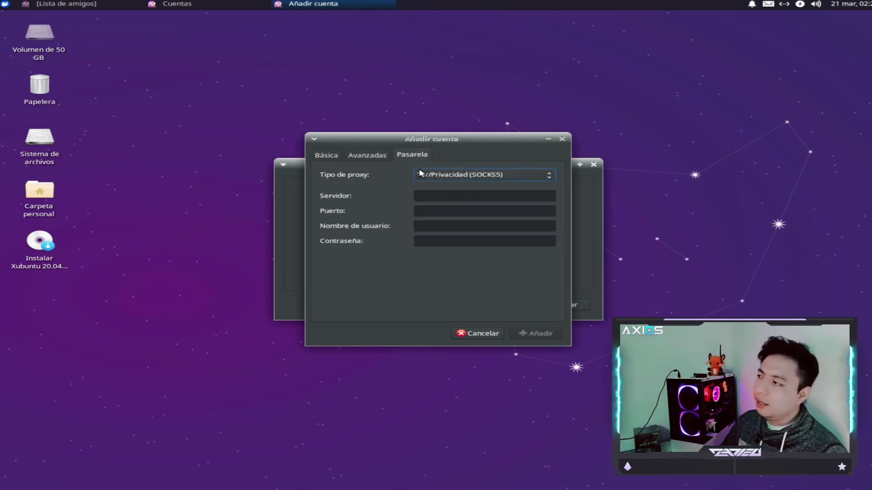
{"action": "left_click", "coordinate": [475, 334]}
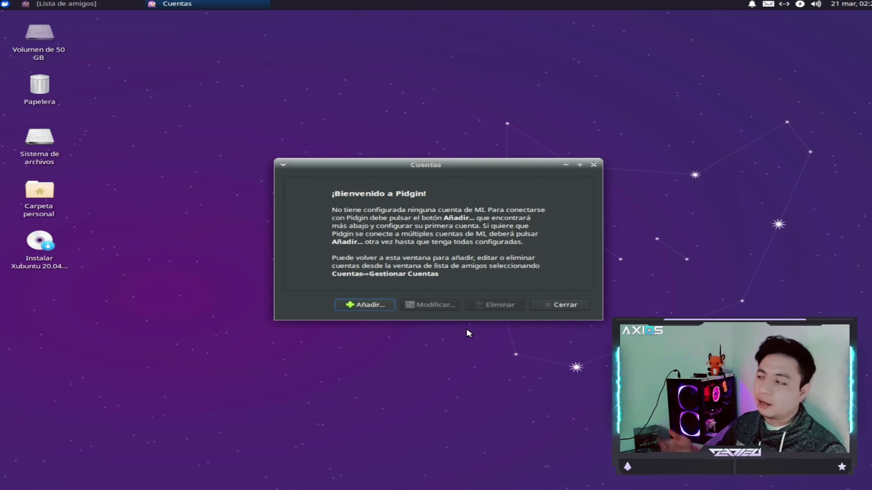
{"action": "left_click", "coordinate": [593, 165]}
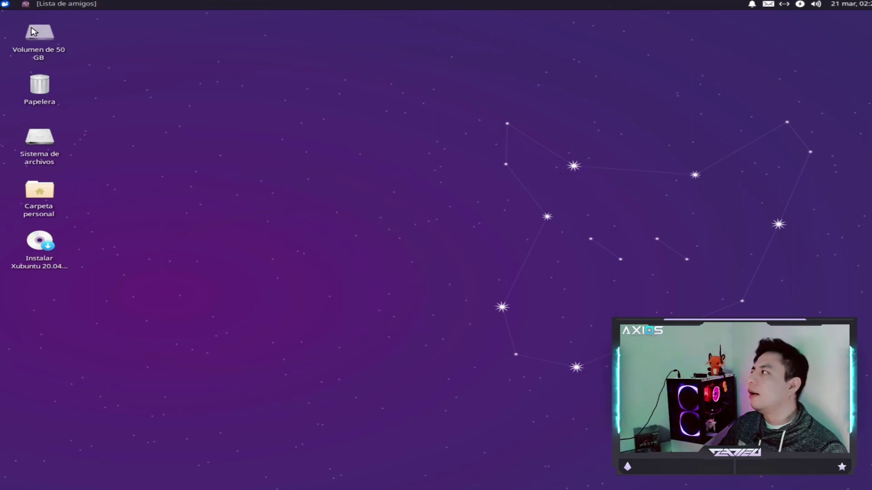
Step: Launch Transmission from the Internet category, accept its file-sharing notice, move its window toward the desktop's center and close it
{"action": "left_click", "coordinate": [5, 4]}
{"action": "left_click", "coordinate": [45, 132]}
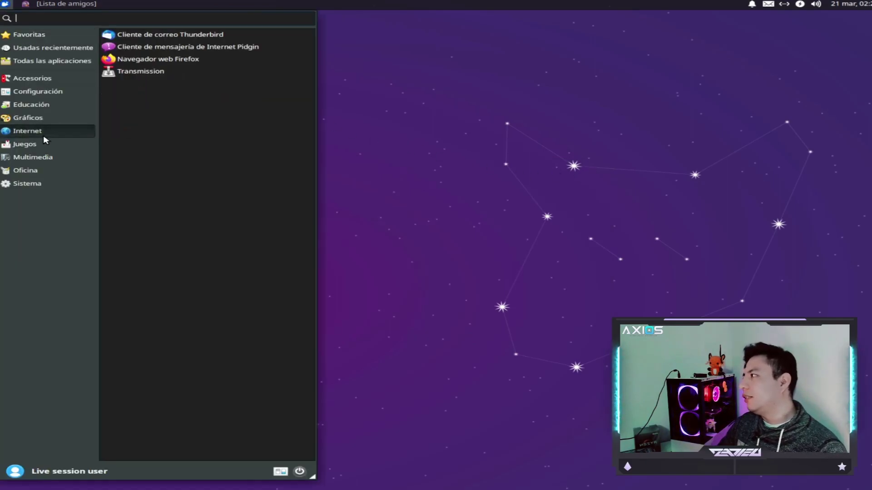
{"action": "left_click", "coordinate": [146, 73]}
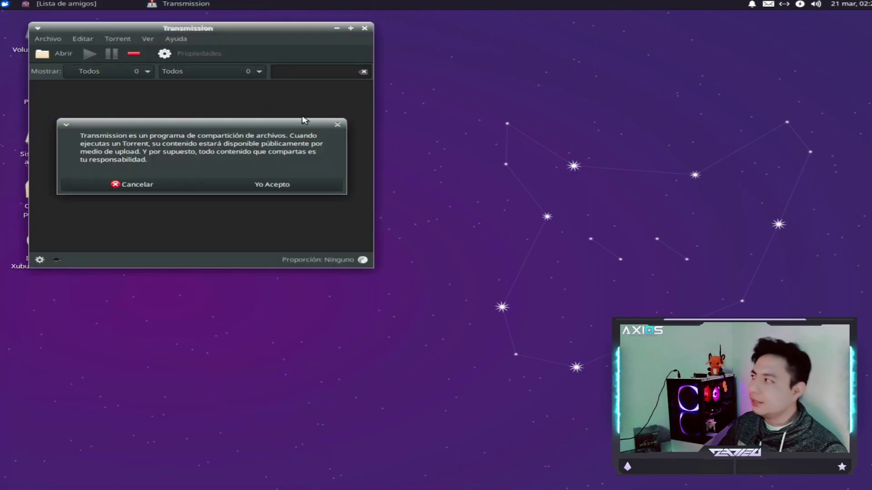
{"action": "left_click", "coordinate": [279, 185]}
{"action": "left_click_drag", "start_coordinate": [240, 34], "coordinate": [476, 107]}
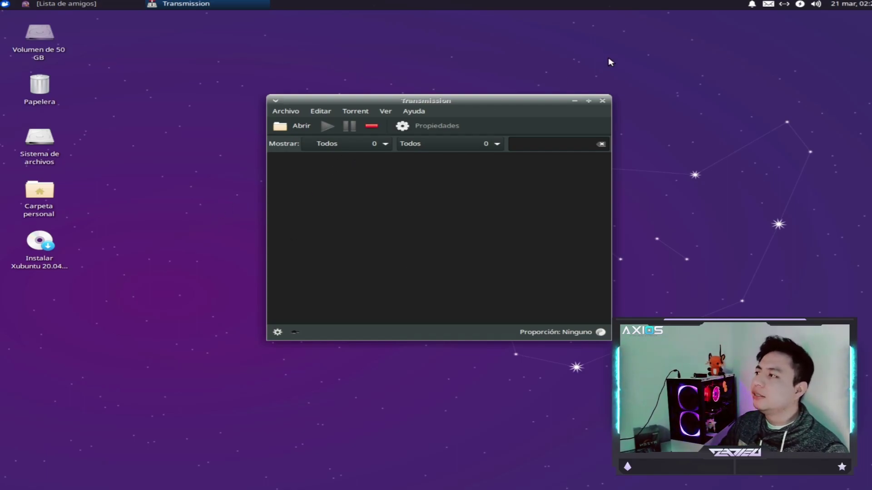
{"action": "left_click", "coordinate": [603, 101]}
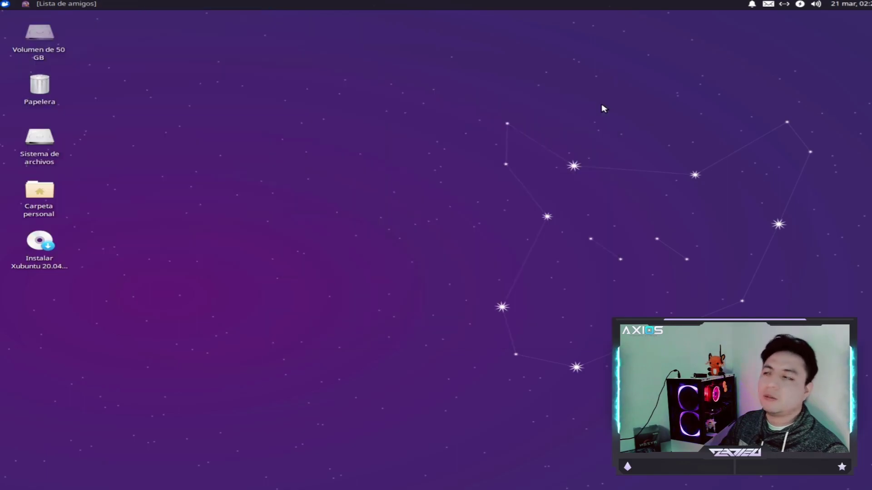
Step: Close Pidgin's minimized buddy list and launch the Minas game from the Juegos category
{"action": "left_click", "coordinate": [22, 6]}
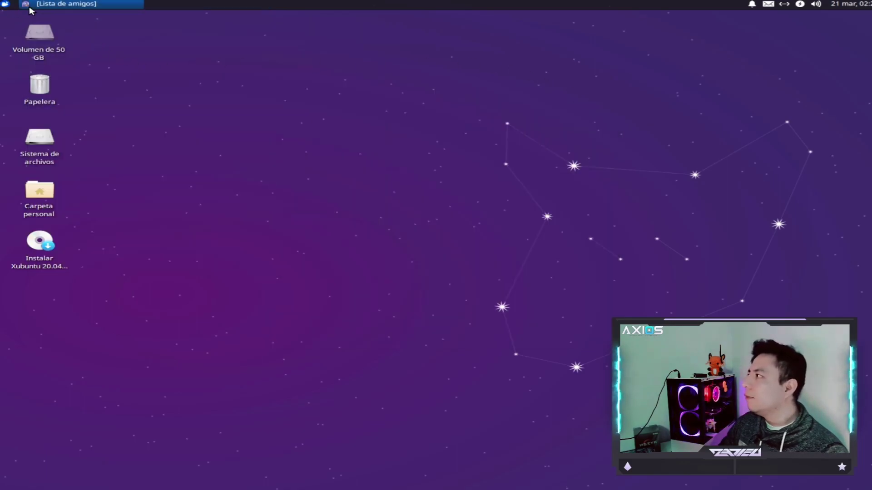
{"action": "left_click", "coordinate": [146, 18]}
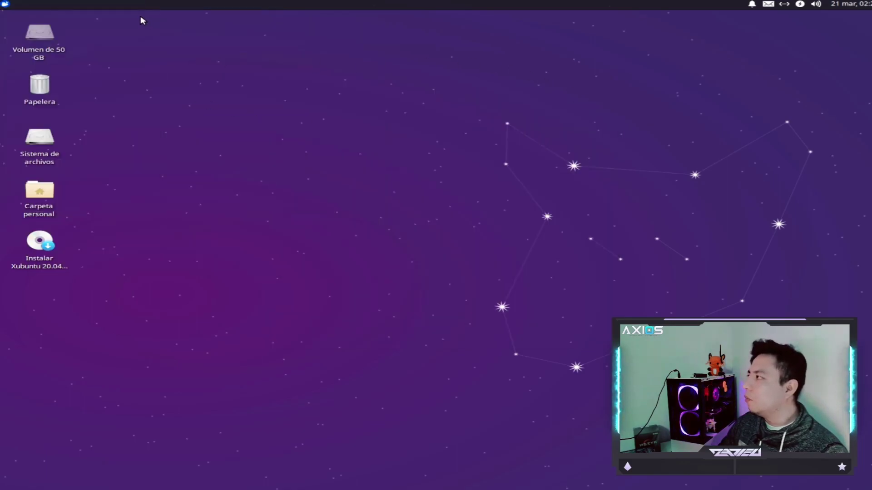
{"action": "left_click", "coordinate": [5, 4]}
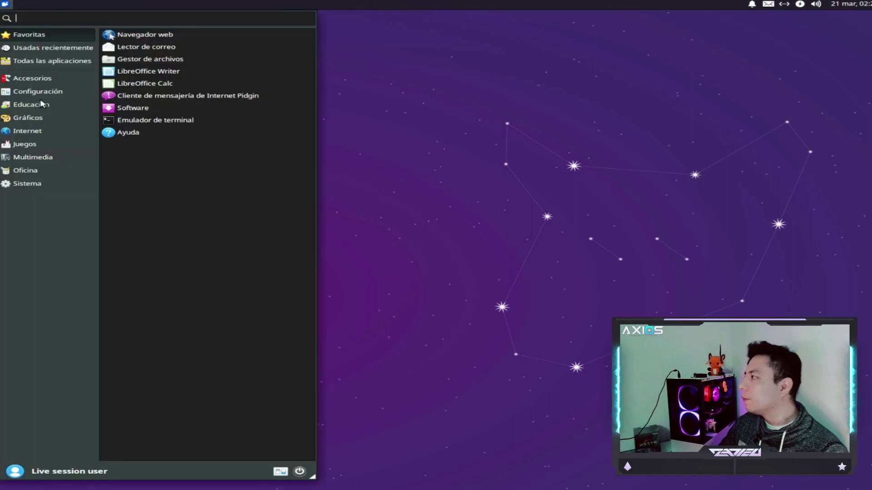
{"action": "left_click", "coordinate": [38, 136]}
{"action": "left_click", "coordinate": [35, 145]}
{"action": "left_click", "coordinate": [136, 47]}
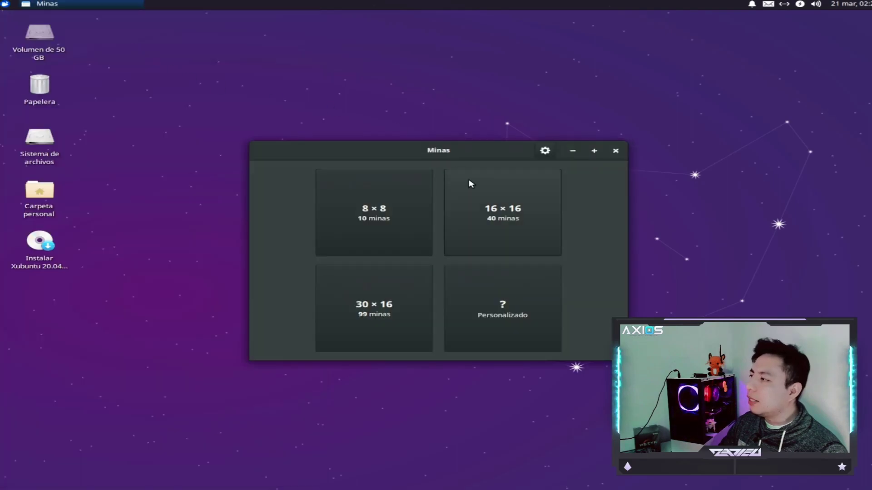
Step: Play a quick round of Minas on the 8 × 8 board with 10 mines and close the game
{"action": "left_click", "coordinate": [400, 221]}
{"action": "left_click", "coordinate": [422, 256]}
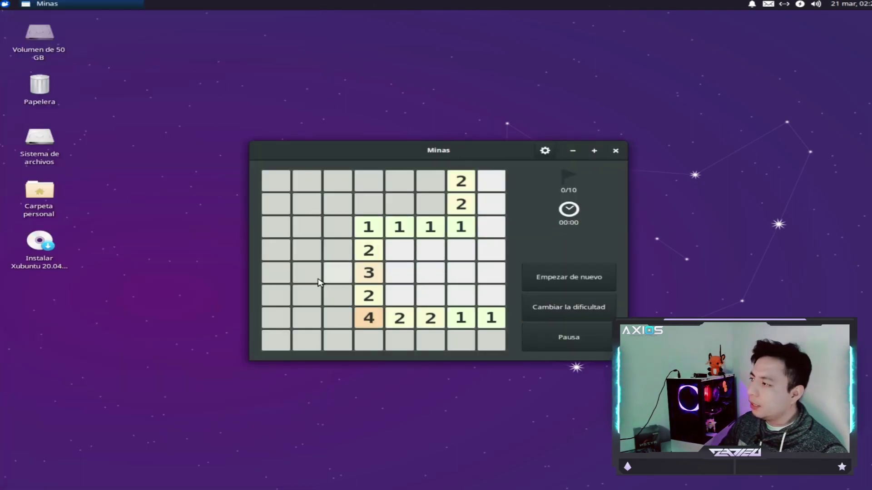
{"action": "left_click", "coordinate": [290, 230]}
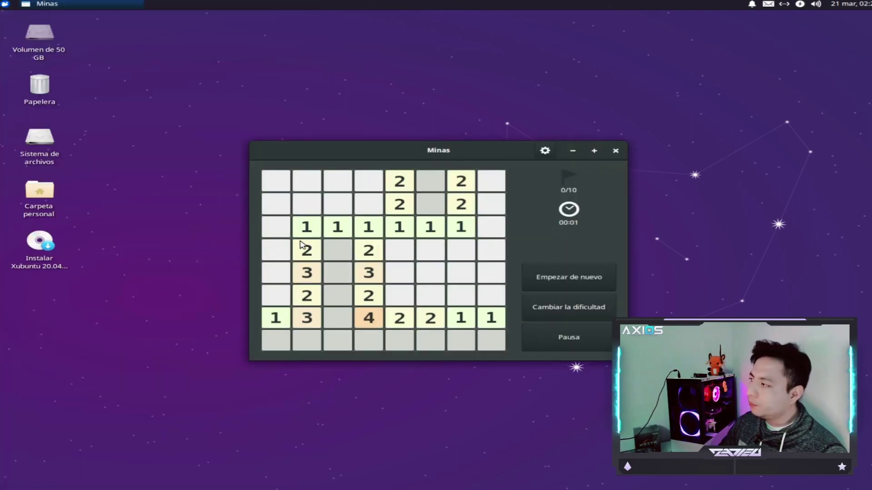
{"action": "left_click", "coordinate": [362, 347]}
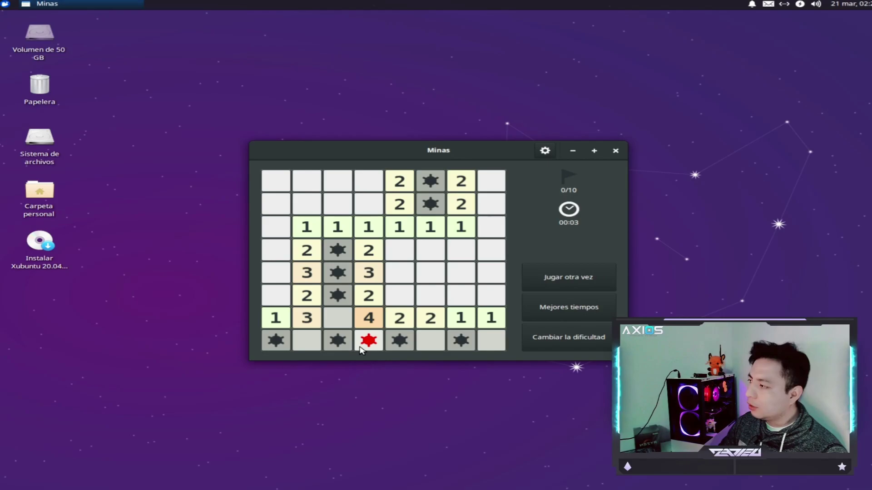
{"action": "left_click", "coordinate": [616, 151]}
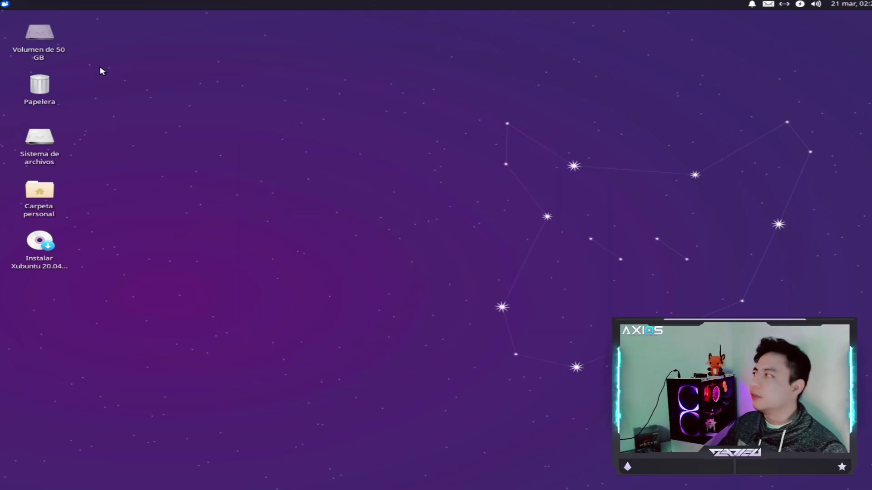
Step: Check the Juegos category, launch the Parole media player from Multimedia, view its file chooser and close the player
{"action": "left_click", "coordinate": [6, 4]}
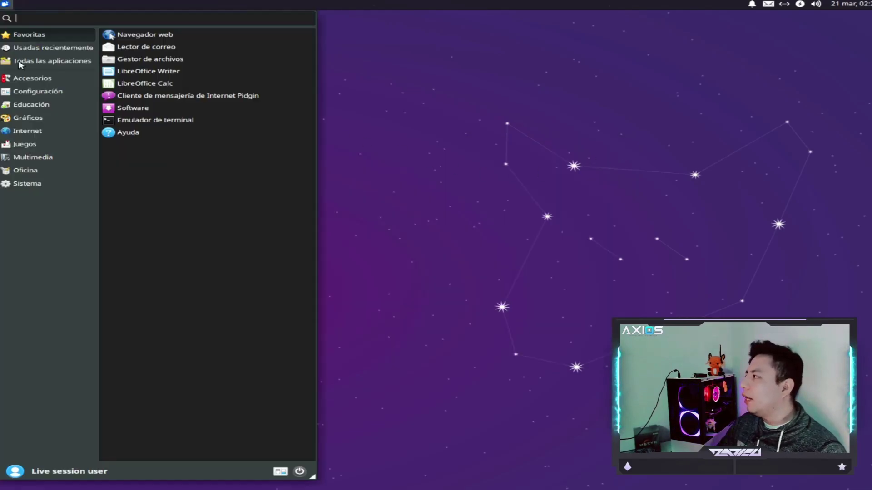
{"action": "left_click", "coordinate": [37, 143]}
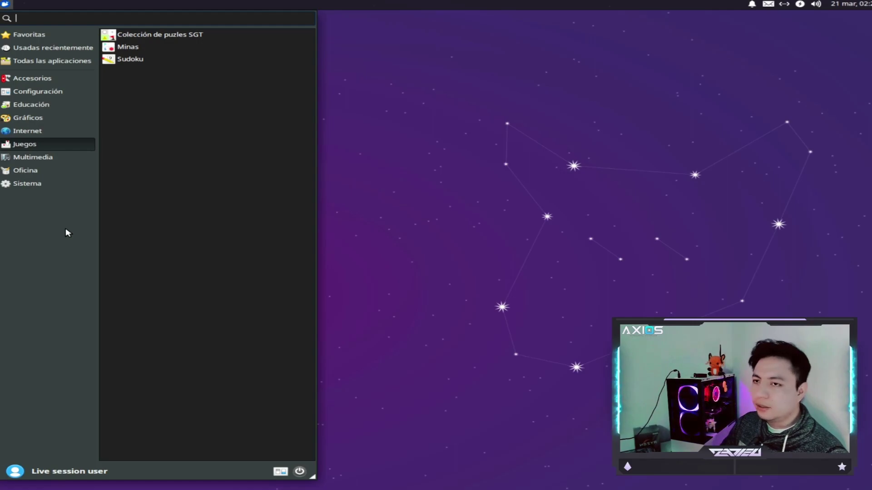
{"action": "left_click", "coordinate": [50, 158]}
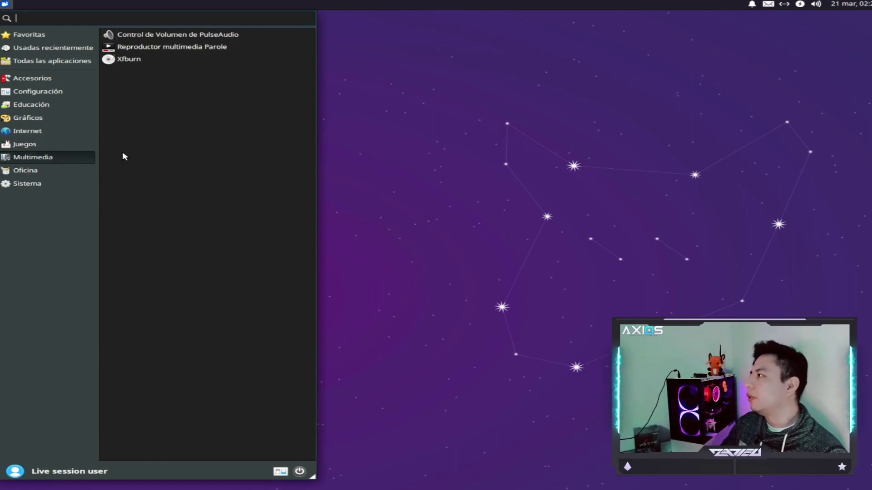
{"action": "left_click", "coordinate": [190, 46]}
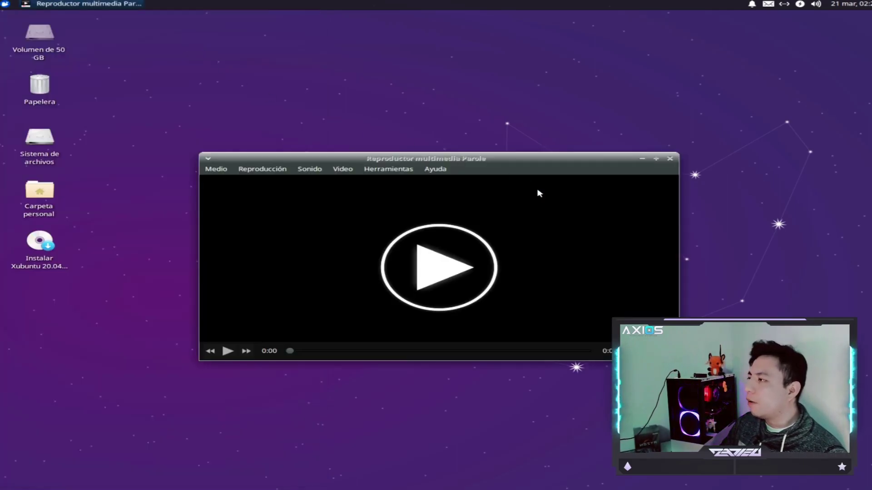
{"action": "left_click", "coordinate": [462, 240]}
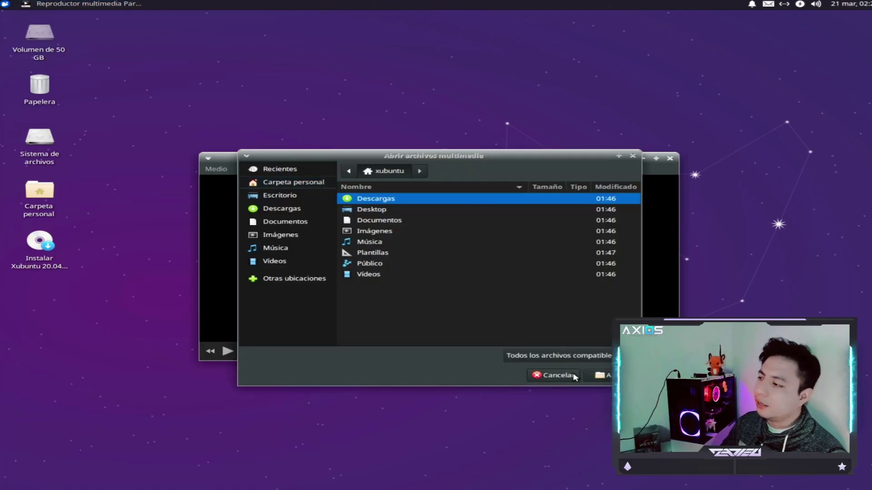
{"action": "left_click", "coordinate": [554, 375]}
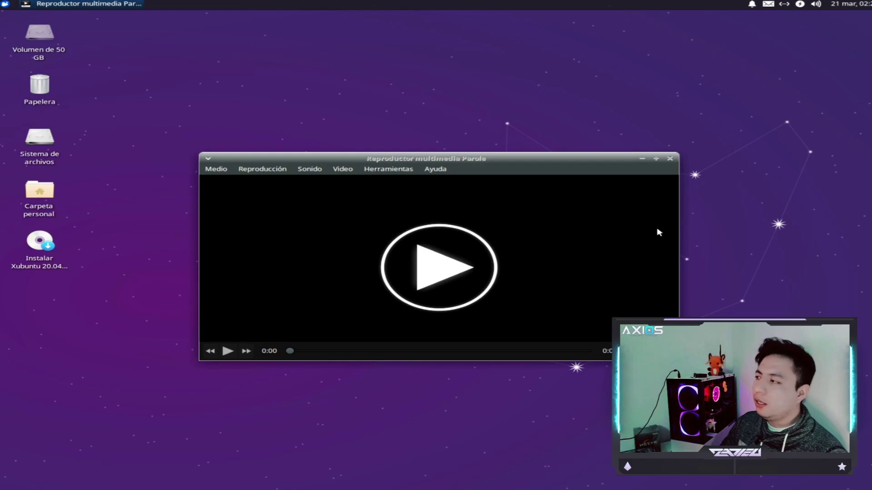
{"action": "left_click", "coordinate": [671, 158]}
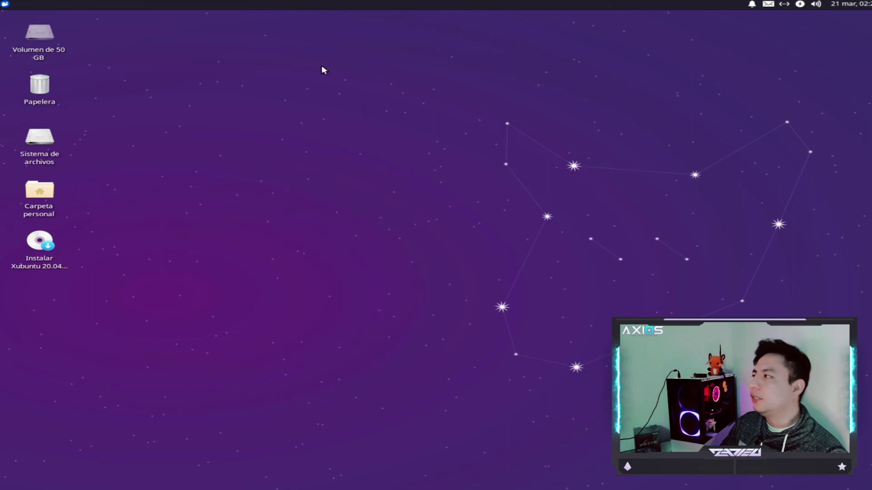
Step: Launch the Atril document viewer from the Oficina category, look at its empty window and close it
{"action": "left_click", "coordinate": [5, 3]}
{"action": "left_click", "coordinate": [43, 158]}
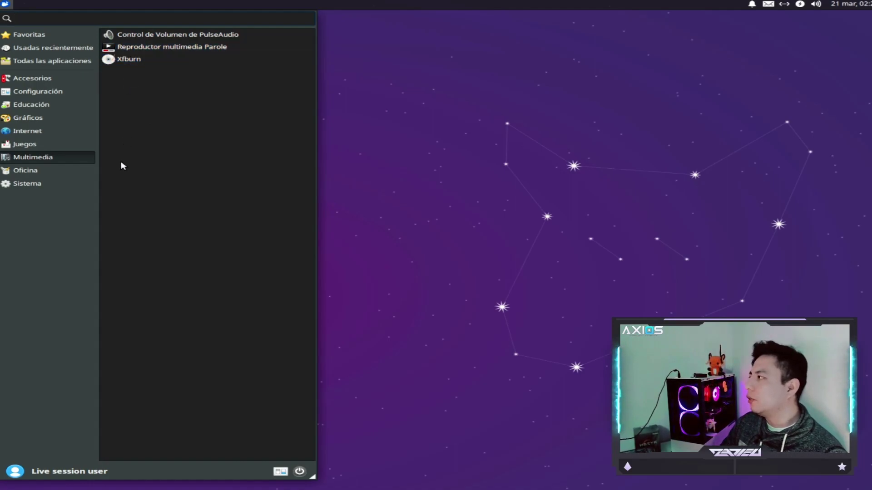
{"action": "left_click", "coordinate": [47, 173]}
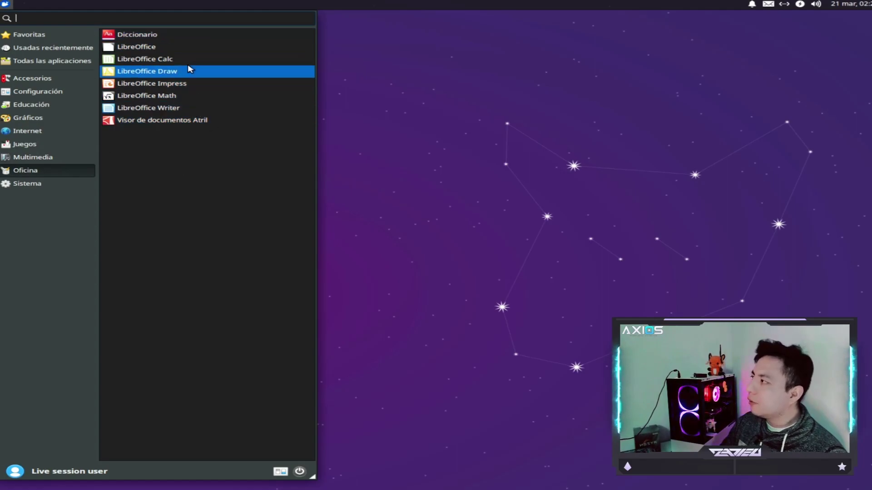
{"action": "left_click", "coordinate": [191, 120]}
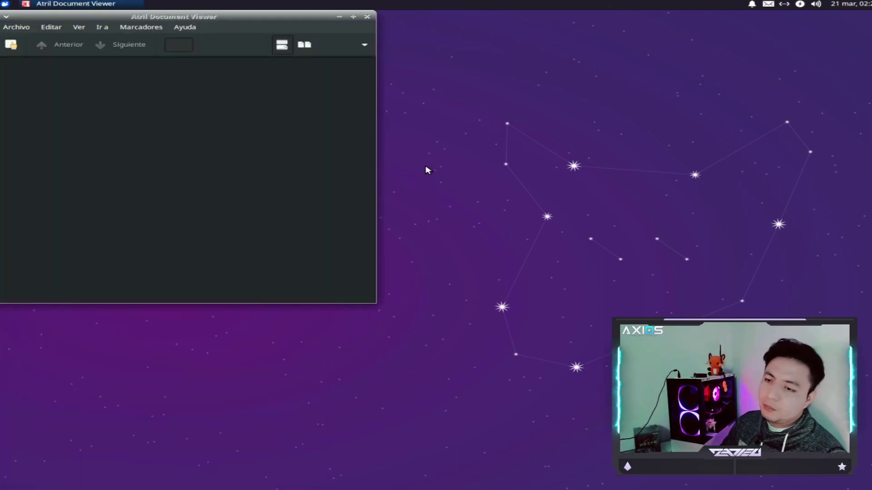
{"action": "left_click", "coordinate": [367, 17]}
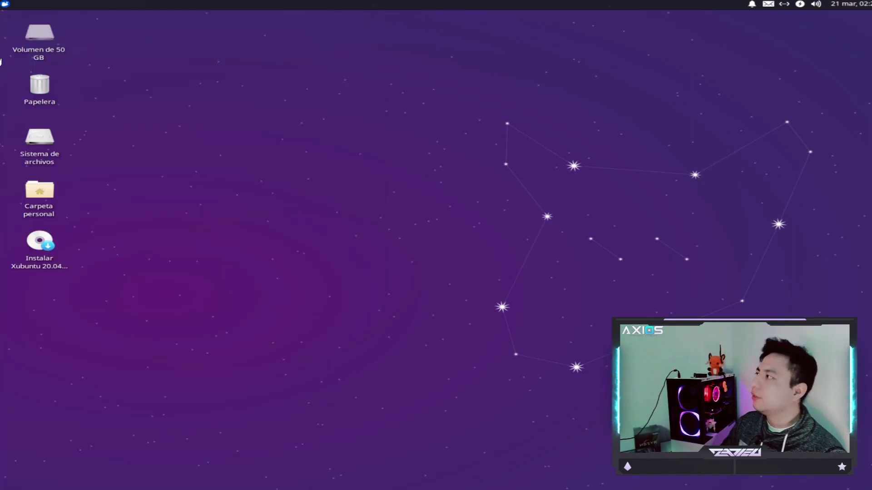
Step: Launch LibreOffice Writer from the Oficina category, look at its blank document and close the program
{"action": "left_click", "coordinate": [6, 4]}
{"action": "left_click", "coordinate": [41, 175]}
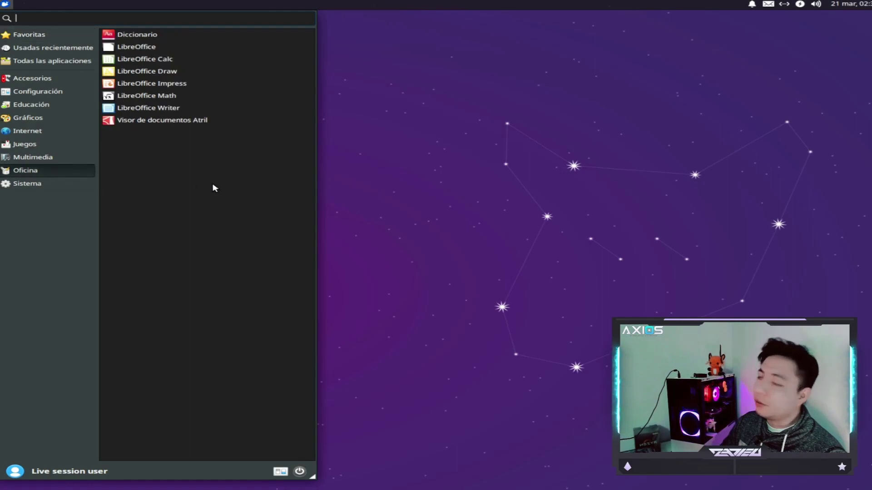
{"action": "left_click", "coordinate": [182, 111]}
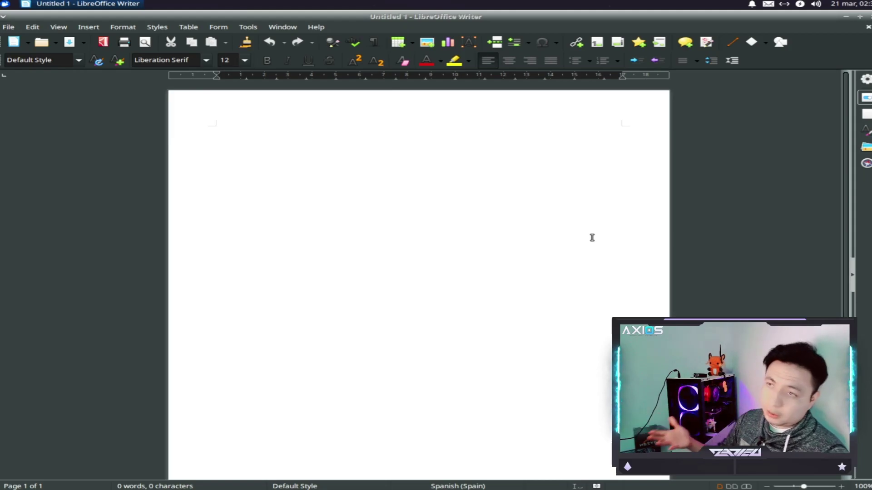
{"action": "left_click", "coordinate": [868, 26]}
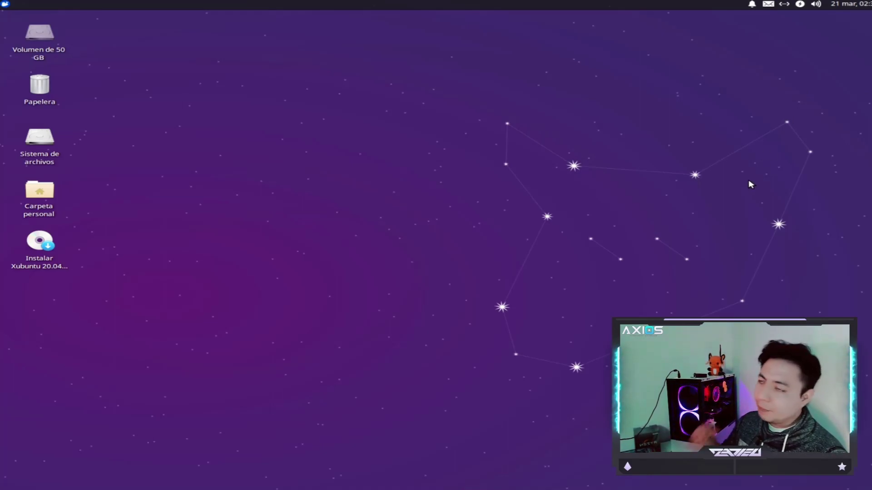
Step: Launch LibreOffice Calc from the Oficina category, look at its empty spreadsheet and close the program
{"action": "left_click", "coordinate": [7, 4]}
{"action": "left_click", "coordinate": [39, 176]}
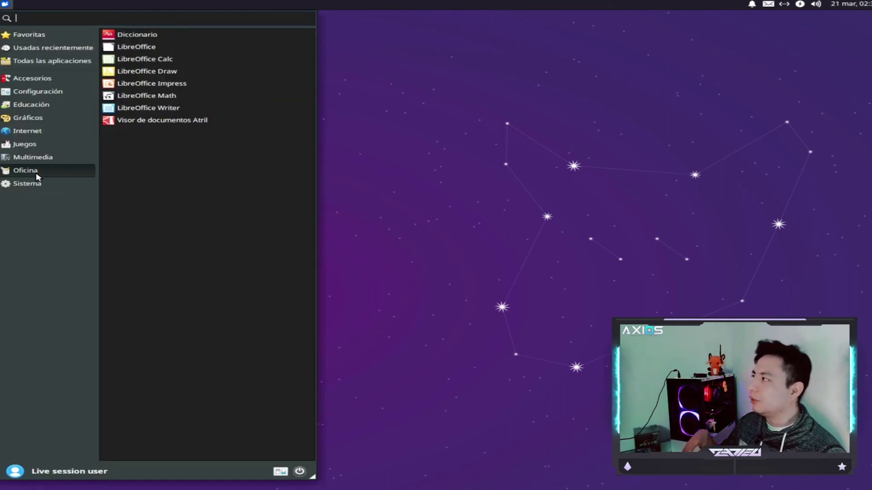
{"action": "left_click", "coordinate": [176, 61]}
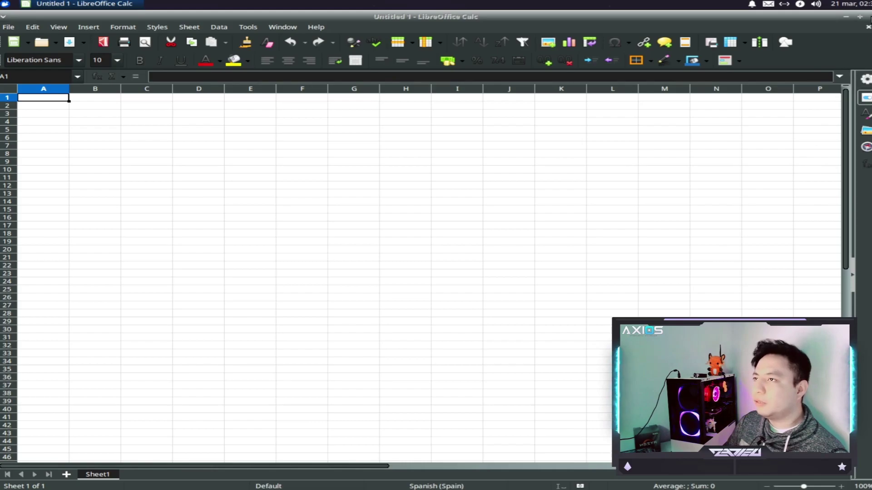
{"action": "left_click", "coordinate": [868, 18]}
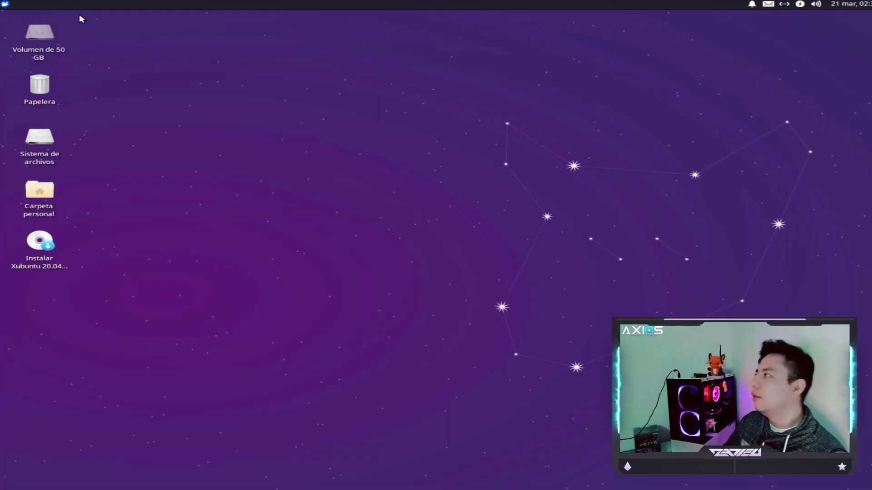
Step: Review the Oficina and Sistema categories, launch Cambio de nombre en masa, look at its window and close it
{"action": "left_click", "coordinate": [5, 4]}
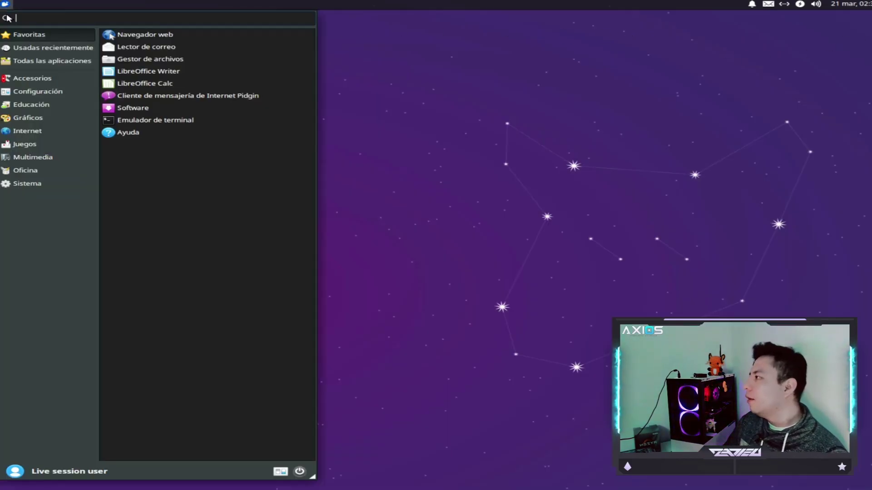
{"action": "left_click", "coordinate": [43, 170]}
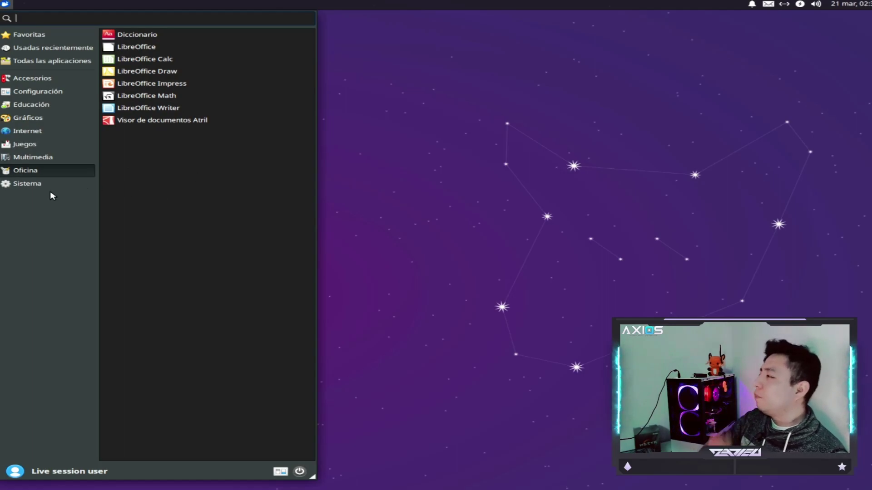
{"action": "left_click", "coordinate": [40, 186]}
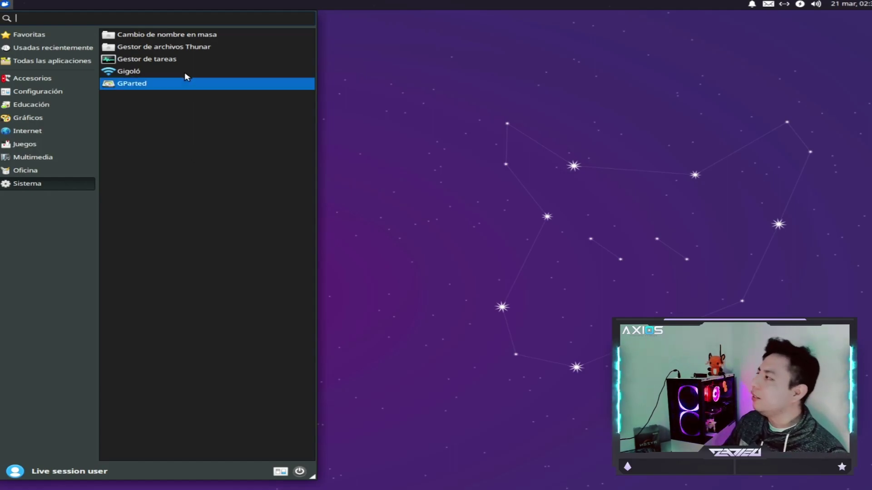
{"action": "left_click", "coordinate": [191, 35]}
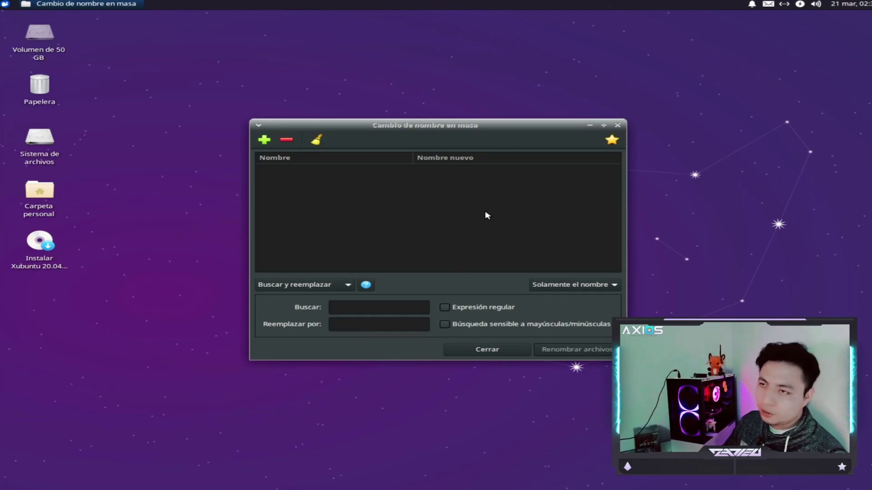
{"action": "left_click", "coordinate": [618, 125]}
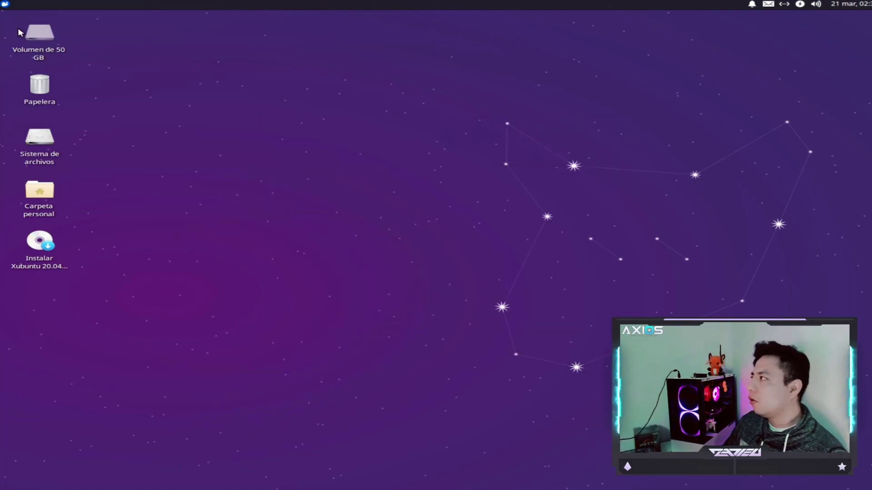
Step: Launch Gigoló from the Sistema category, view its program information and close the program
{"action": "left_click", "coordinate": [6, 5]}
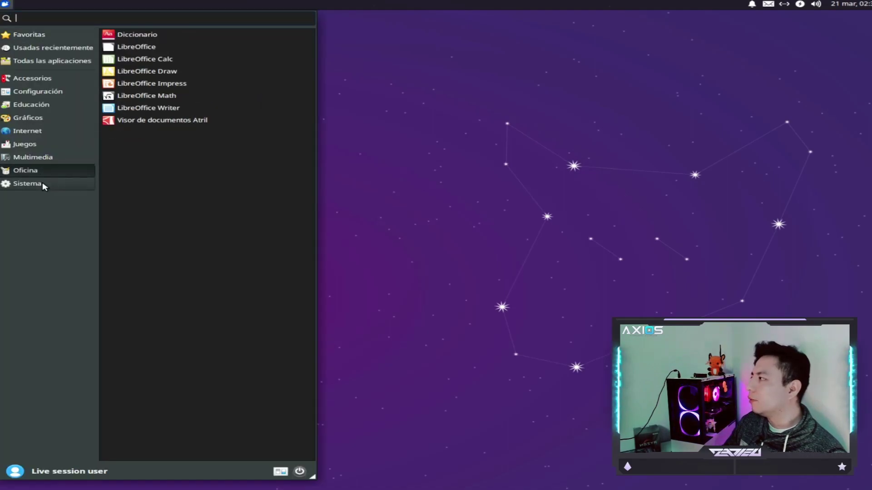
{"action": "mouse_move", "coordinate": [43, 183]}
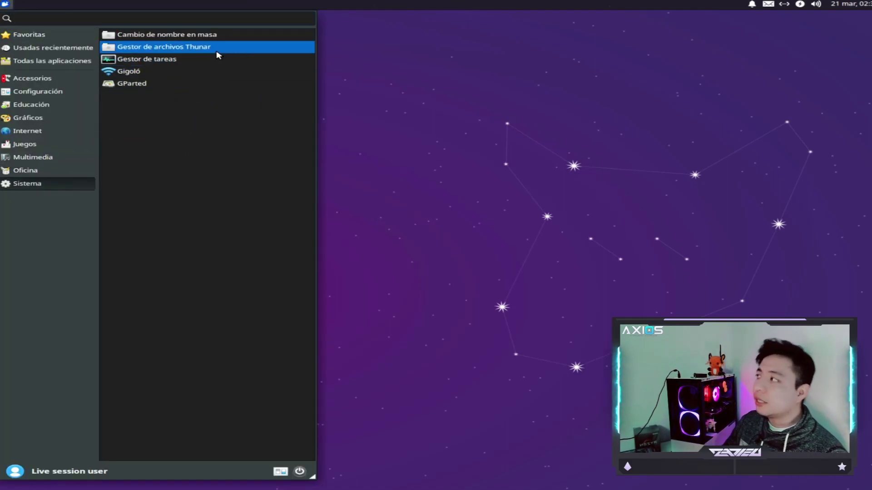
{"action": "left_click", "coordinate": [136, 72]}
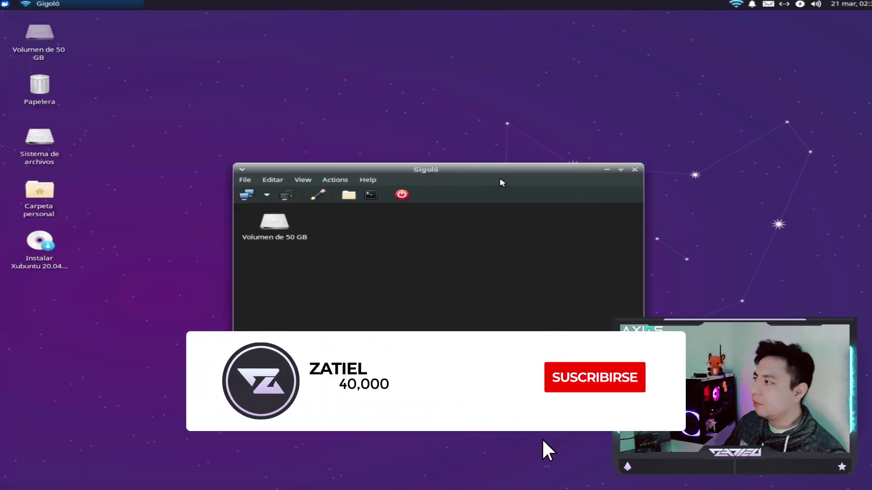
{"action": "left_click", "coordinate": [367, 180]}
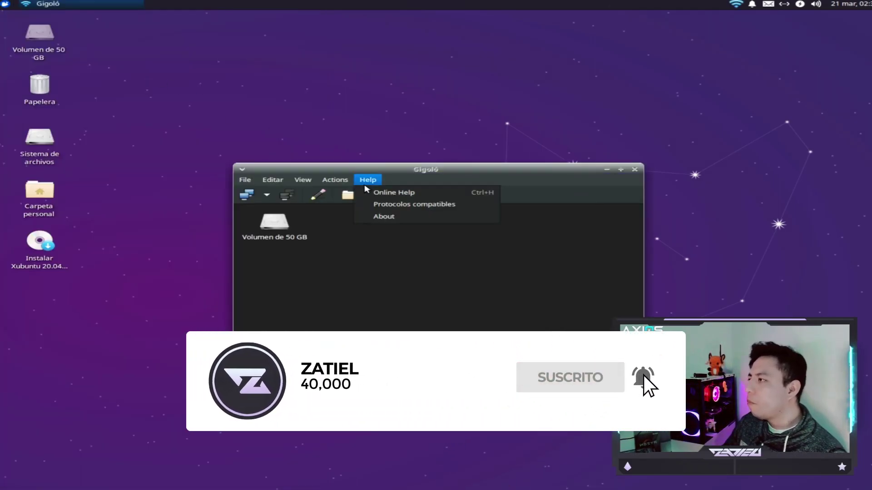
{"action": "left_click", "coordinate": [383, 217]}
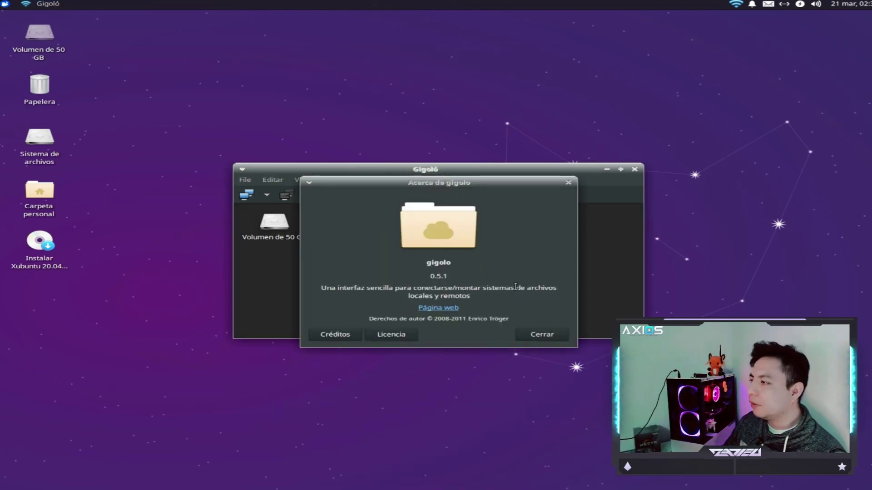
{"action": "left_click", "coordinate": [540, 334]}
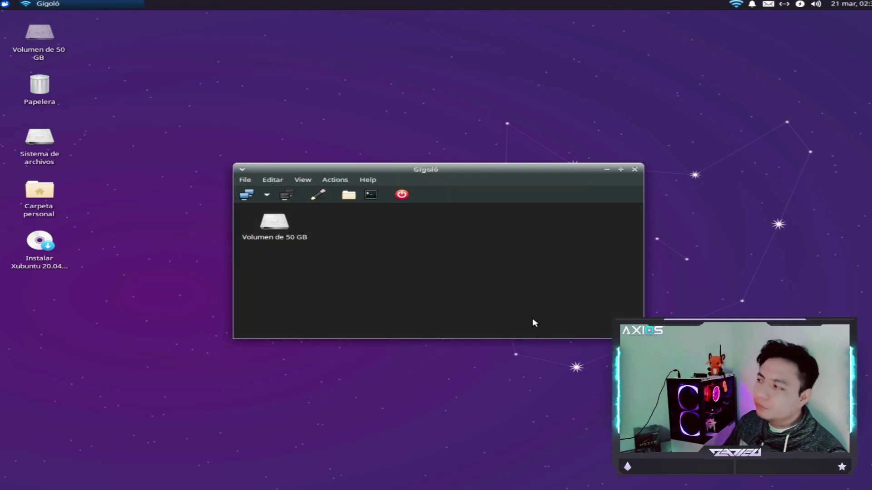
{"action": "left_click", "coordinate": [635, 169]}
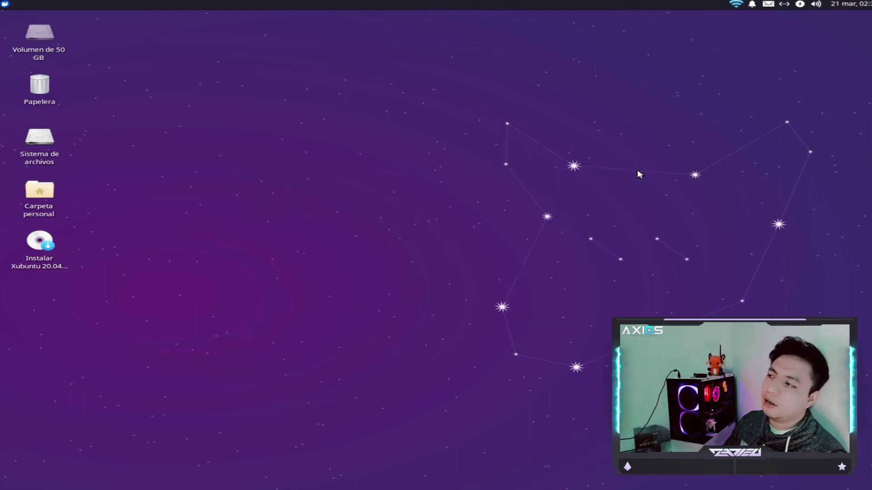
Step: Search the applications for "instal", launch Instalar Xubuntu 20.04.2.0 LTS and continue with Español as the installer language
{"action": "left_click", "coordinate": [6, 4]}
{"action": "left_click", "coordinate": [28, 183]}
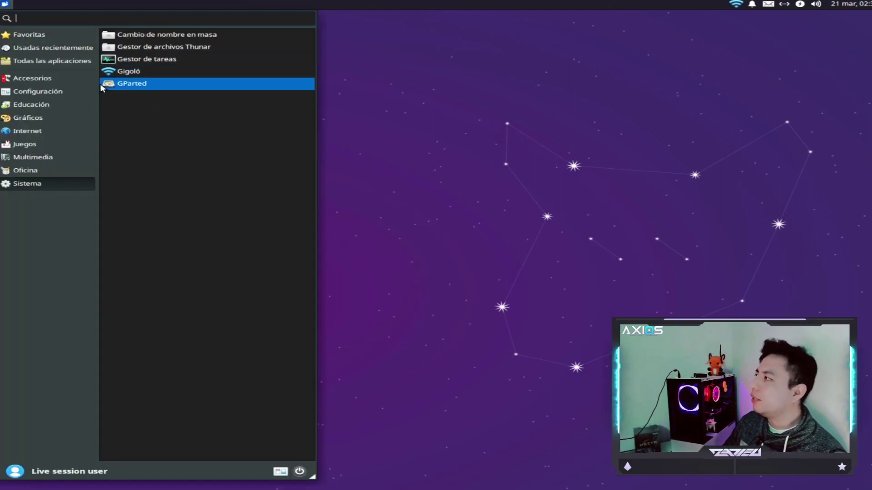
{"action": "type", "text": "instal"}
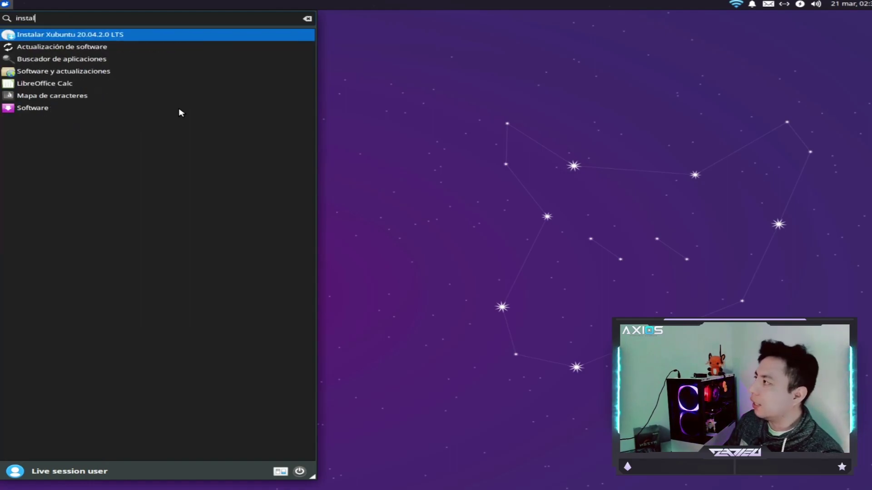
{"action": "key", "text": "Return"}
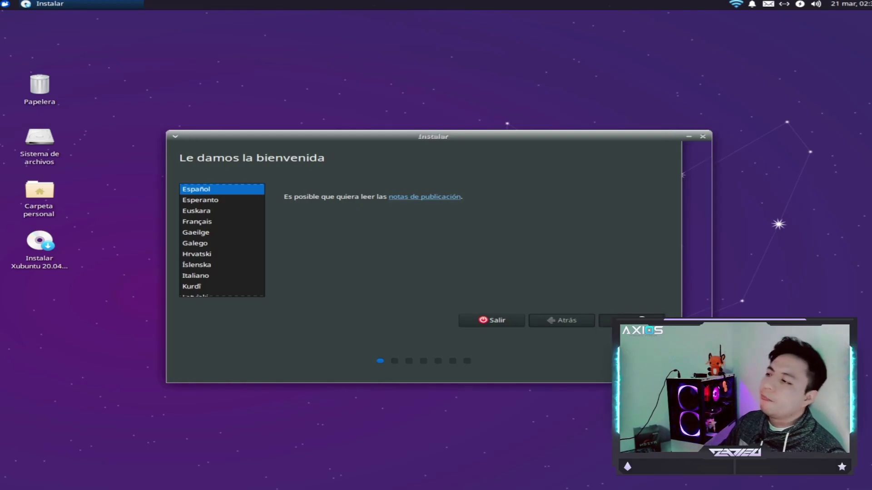
{"action": "left_click", "coordinate": [634, 320]}
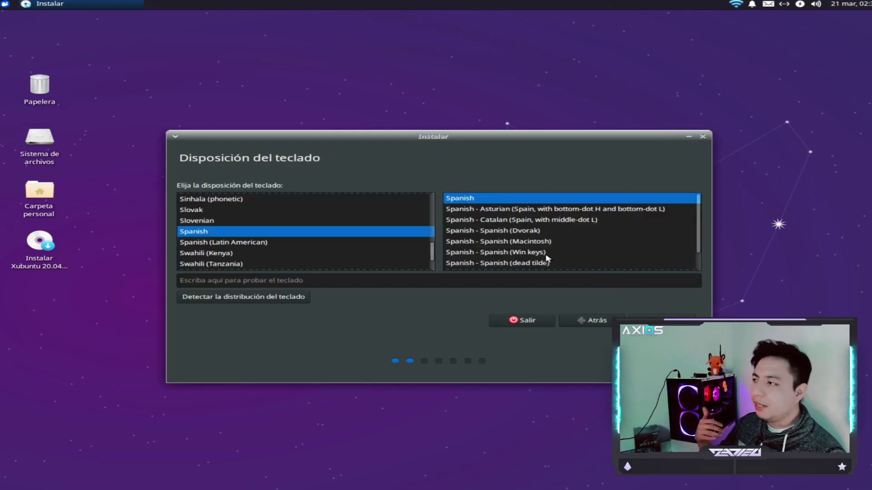
Step: Choose the Spanish (Latin American) keyboard layout with the Sun dead keys variant and continue the installation
{"action": "left_click", "coordinate": [244, 243]}
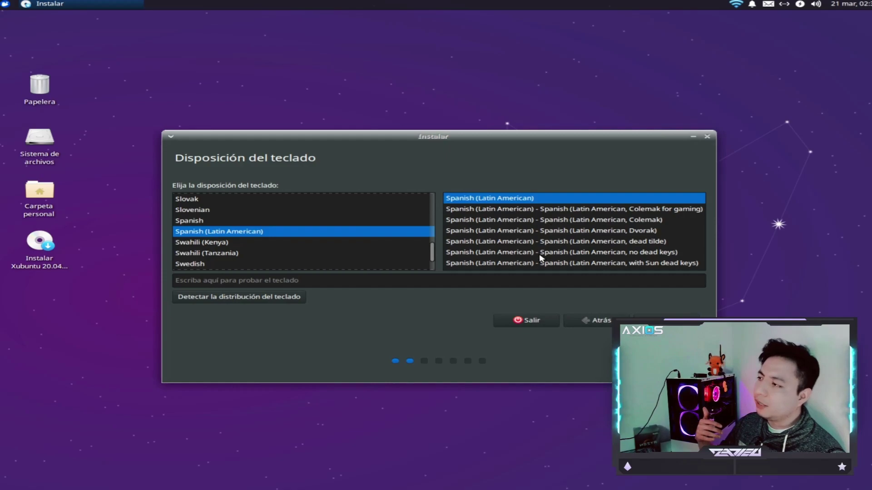
{"action": "left_click", "coordinate": [610, 265]}
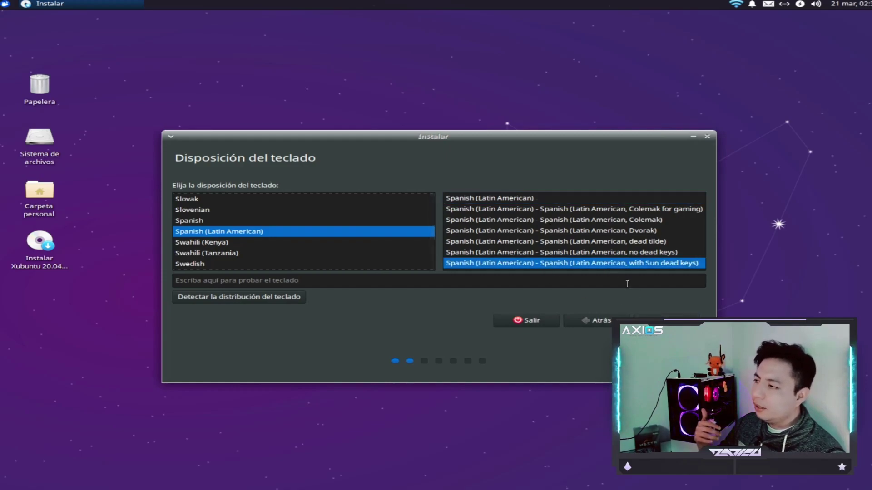
{"action": "left_click", "coordinate": [641, 320]}
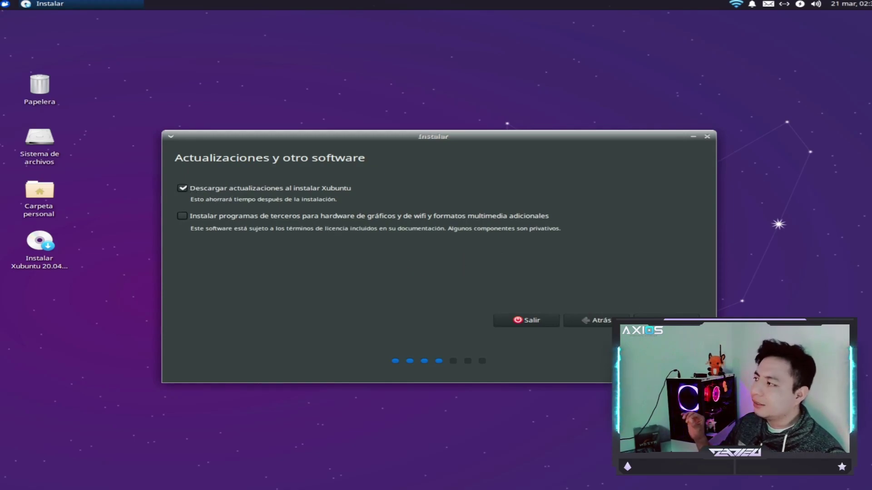
Step: Disable downloading updates during installation, enable third-party programs, and move the installer window toward the desktop's upper-left corner
{"action": "left_click", "coordinate": [182, 190]}
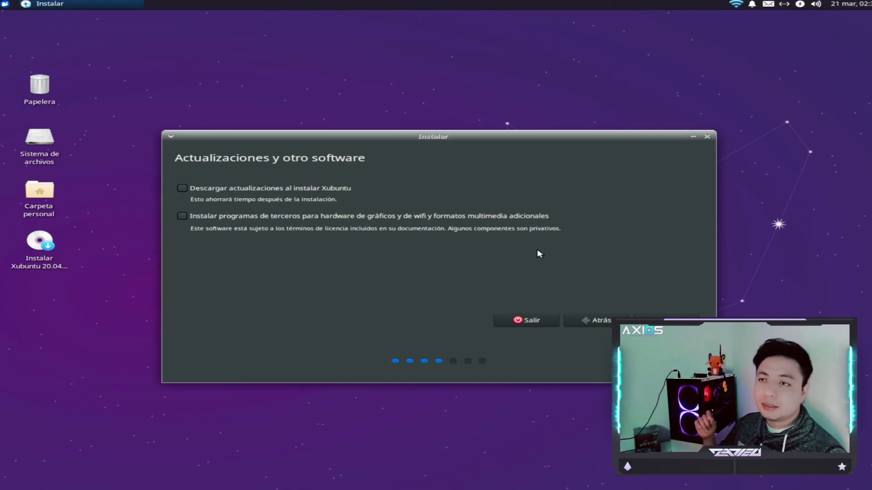
{"action": "left_click", "coordinate": [499, 222]}
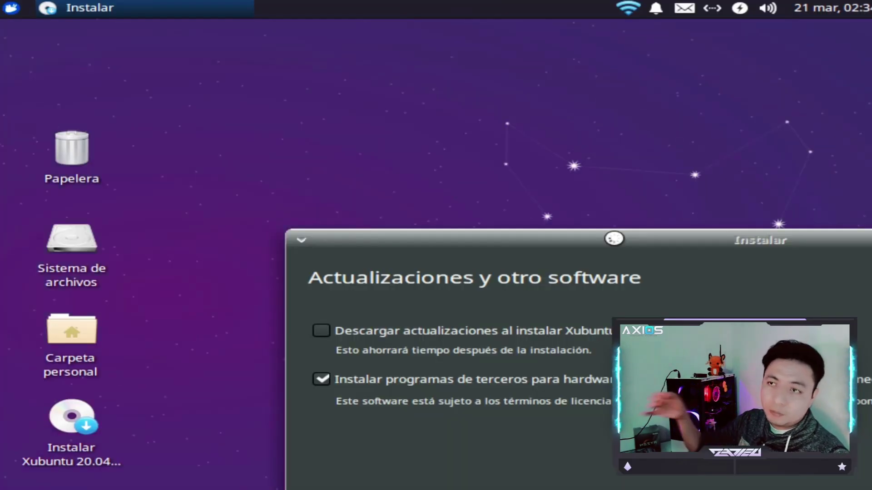
{"action": "left_click_drag", "start_coordinate": [614, 237], "coordinate": [329, 69]}
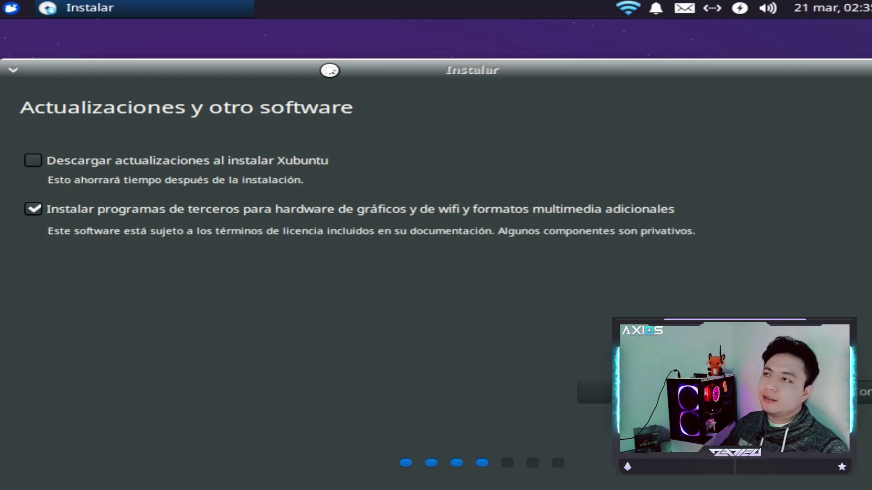
Step: Check the recently used applications, search for "pant" and open the Pantalla settings
{"action": "left_click", "coordinate": [17, 11]}
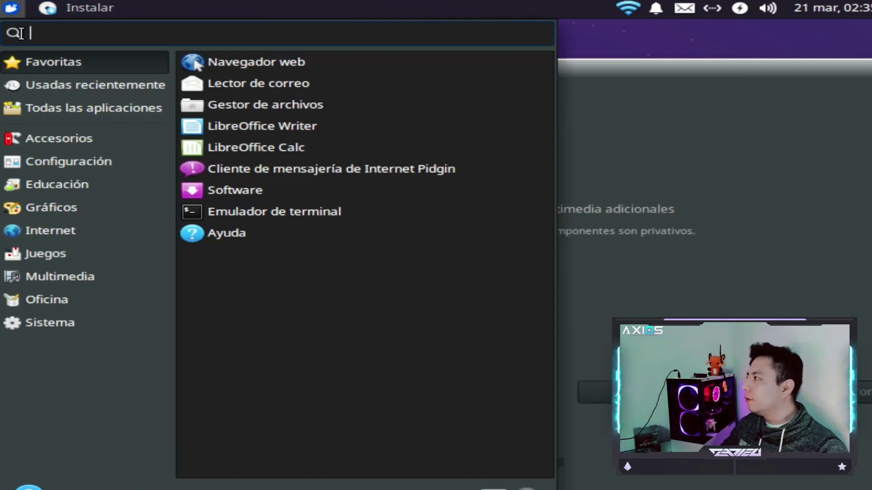
{"action": "left_click", "coordinate": [43, 84]}
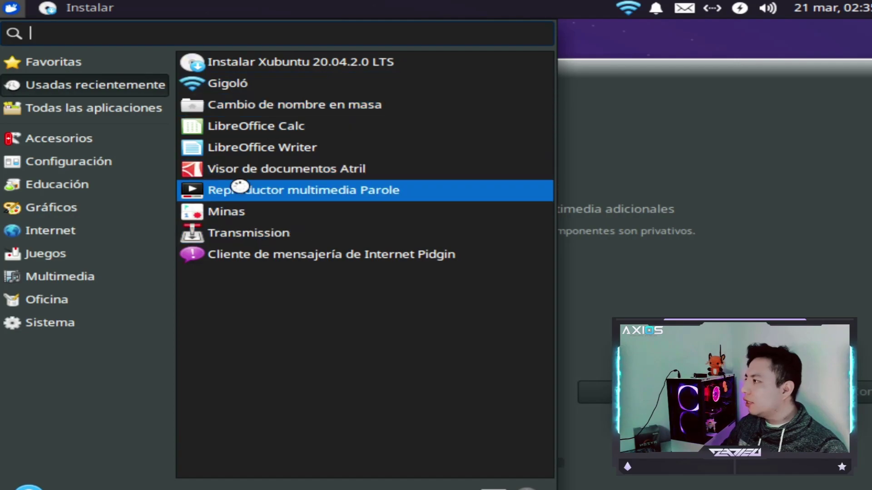
{"action": "type", "text": "pant"}
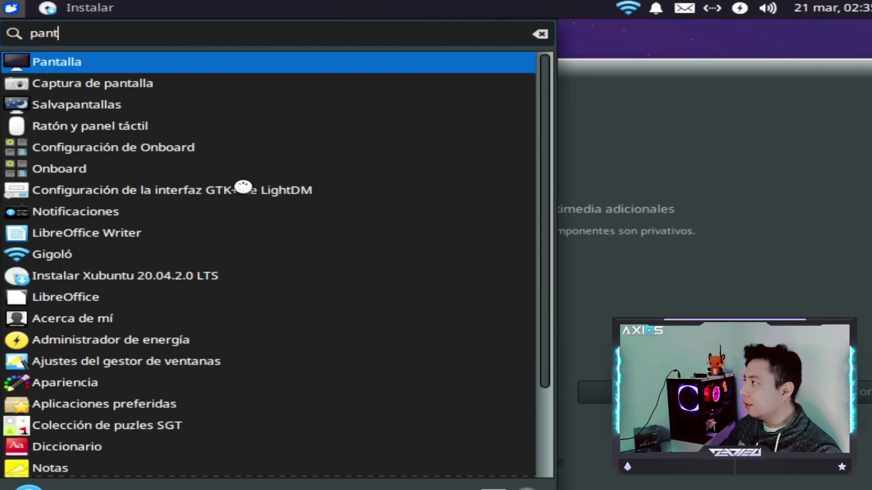
{"action": "key", "text": "Return"}
Step: Set the Virtual1 display resolution to 1400x1050, apply and keep it, and close the Pantalla settings
{"action": "left_click", "coordinate": [714, 184]}
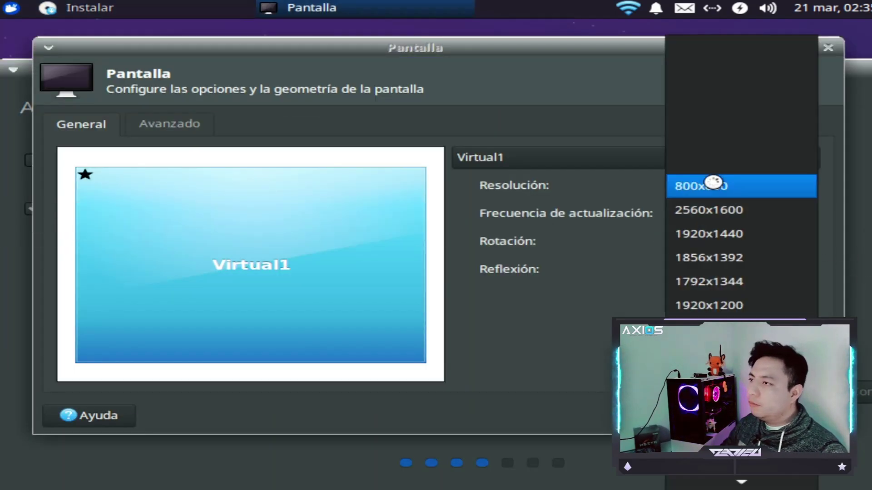
{"action": "left_click", "coordinate": [712, 186]}
{"action": "left_click", "coordinate": [705, 185]}
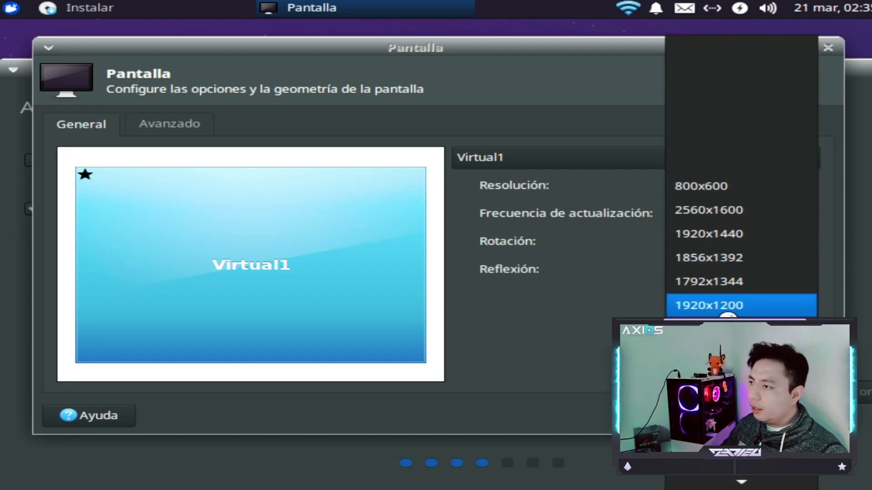
{"action": "left_click", "coordinate": [708, 353]}
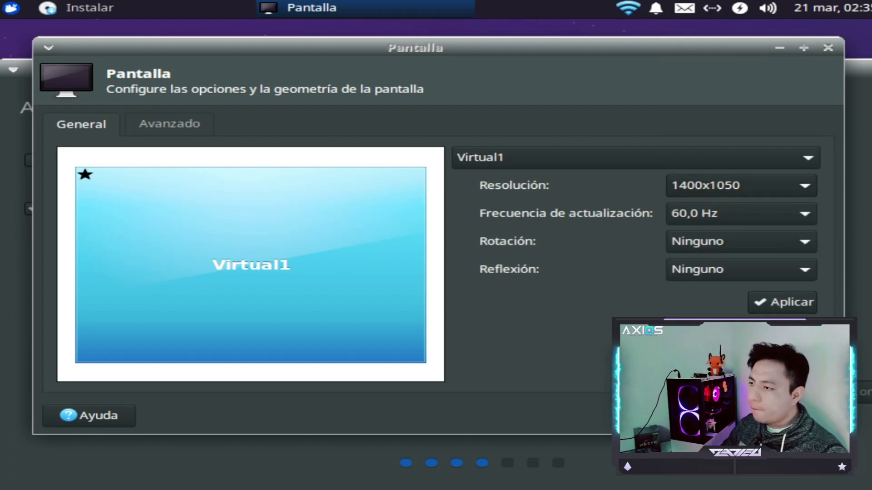
{"action": "left_click", "coordinate": [780, 301]}
{"action": "left_click", "coordinate": [271, 183]}
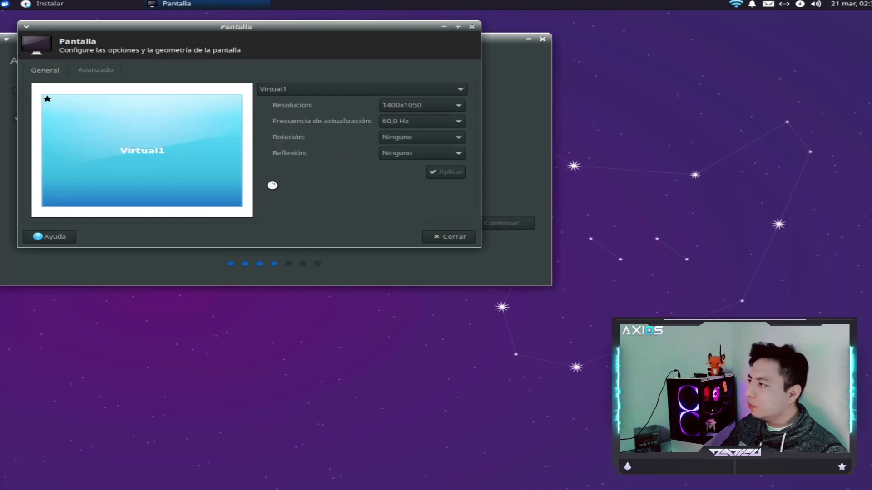
{"action": "left_click", "coordinate": [448, 241]}
Step: Recenter the installer window, select Borrar disco e instalar Xubuntu as the installation type, and quit the installer without installing
{"action": "left_click_drag", "start_coordinate": [365, 40], "coordinate": [523, 42]}
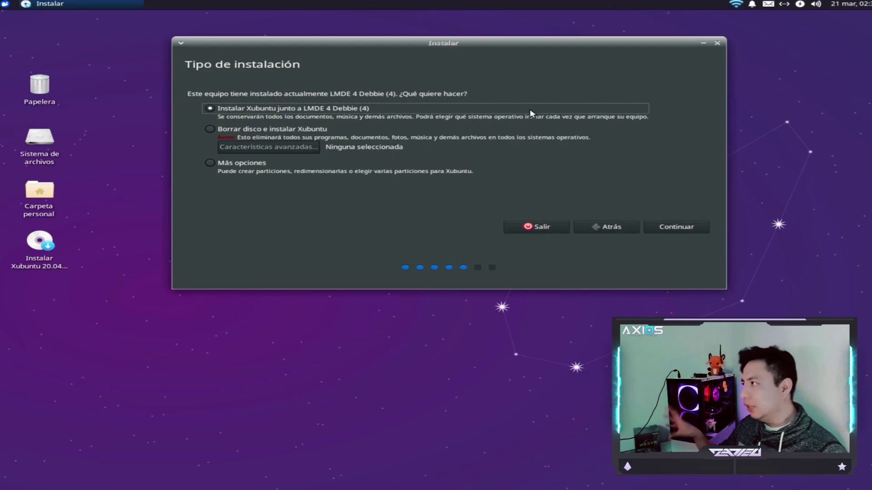
{"action": "left_click", "coordinate": [297, 130]}
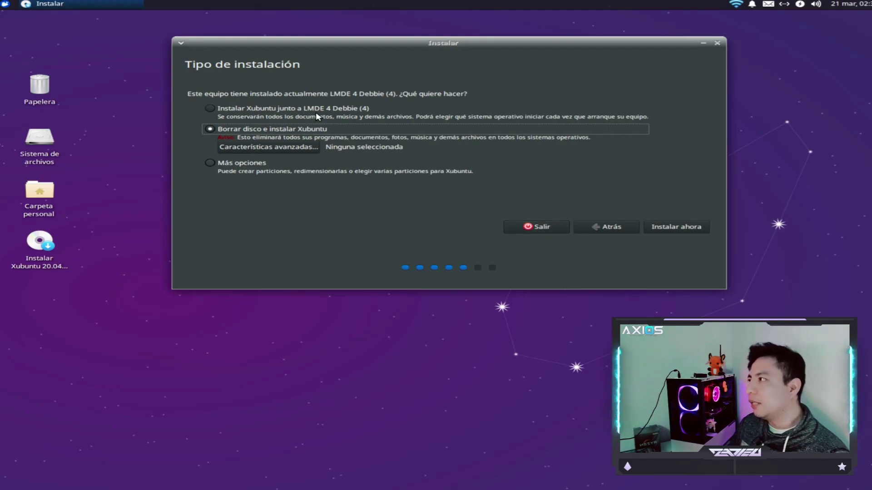
{"action": "left_click", "coordinate": [540, 232]}
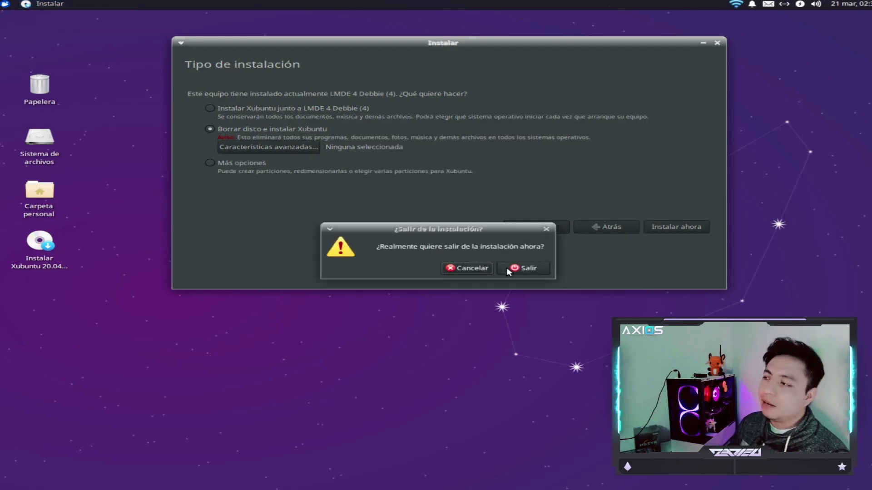
{"action": "left_click", "coordinate": [506, 268]}
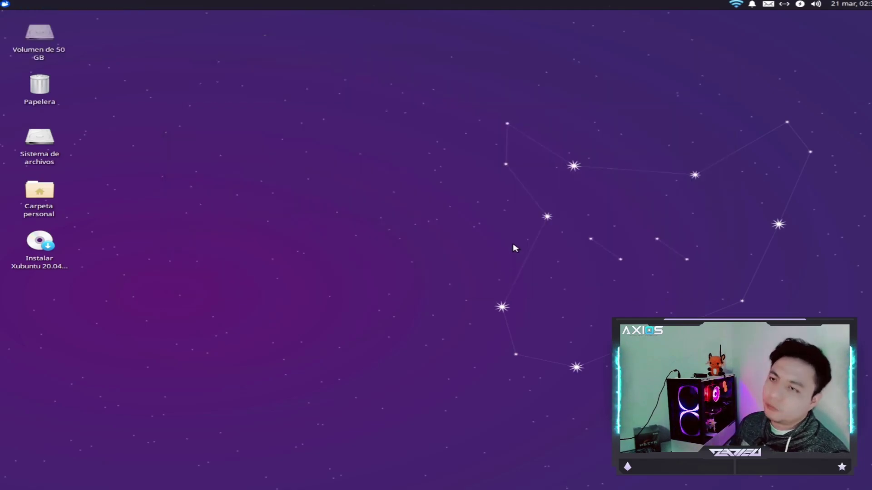